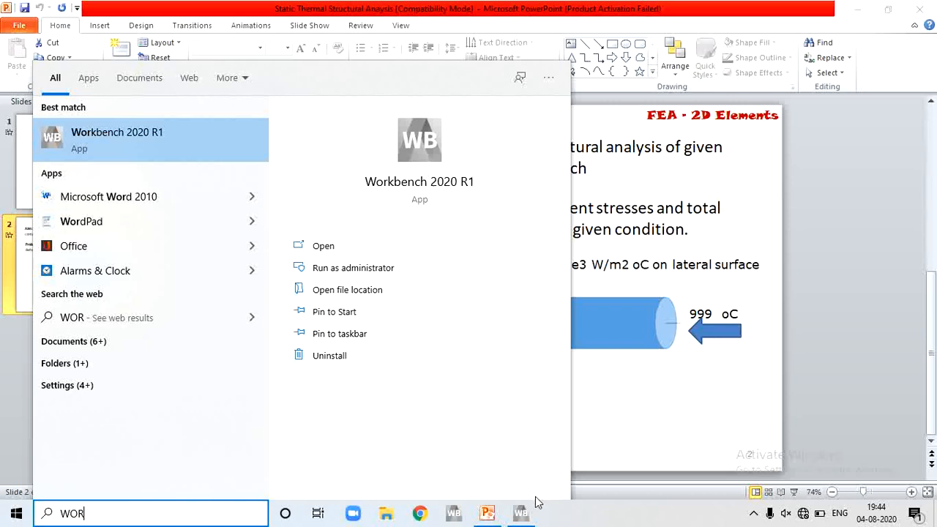
# Step: Switch to ANSYS Workbench and add a standalone Steady-State Thermal analysis system to the empty project schematic
pyautogui.click(522, 515)
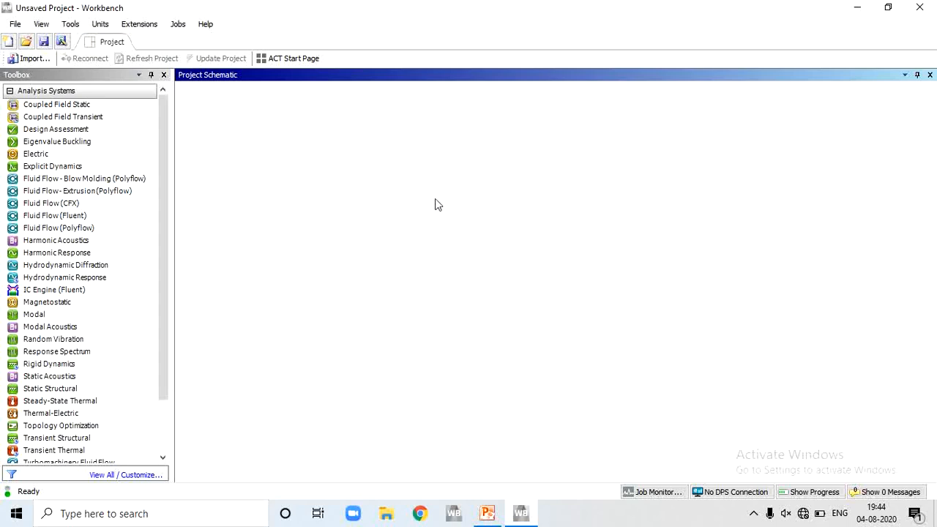
pyautogui.click(20, 28)
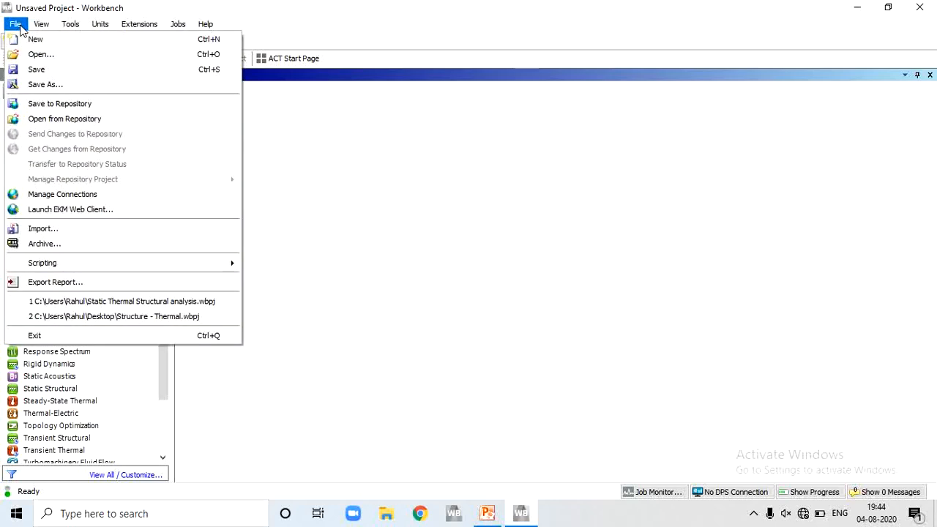
pyautogui.click(17, 26)
pyautogui.click(17, 26)
pyautogui.click(432, 236)
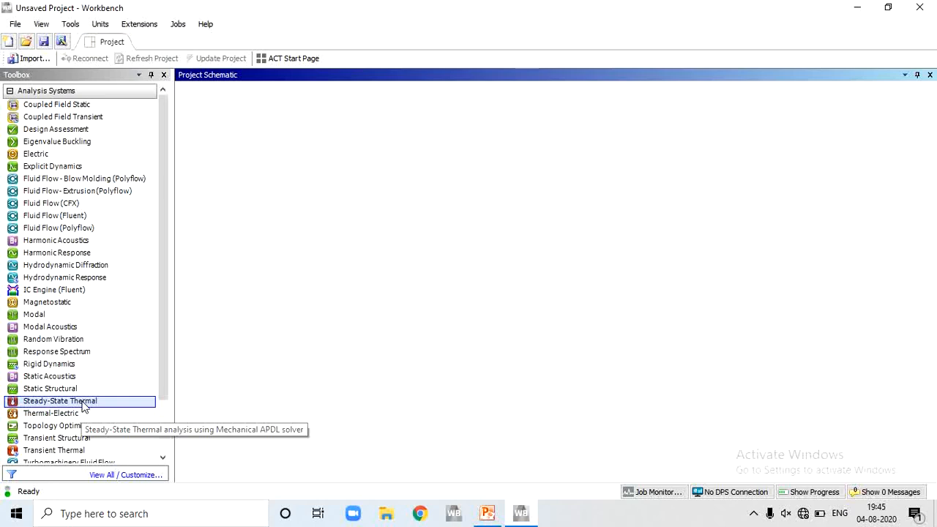
pyautogui.moveTo(81, 407); pyautogui.dragTo(435, 307)
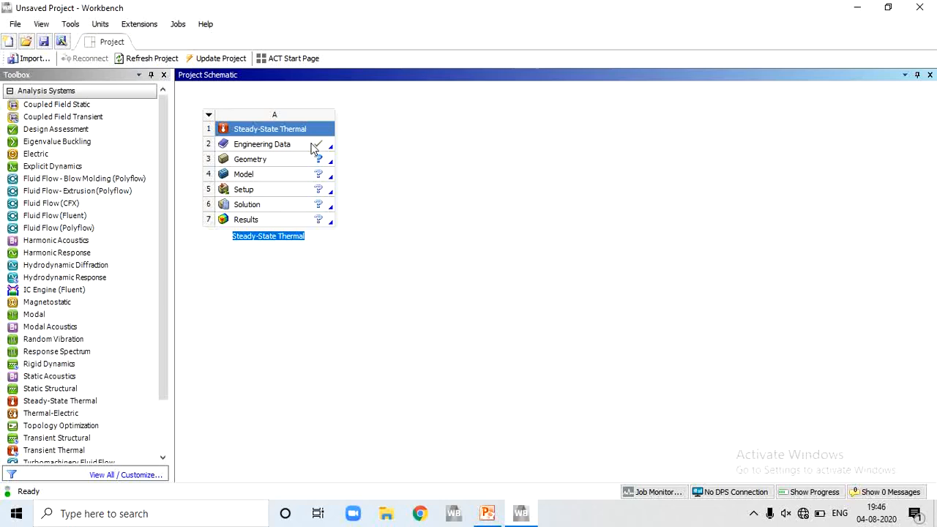
# Step: Review the Structural Steel material in the thermal system's Engineering Data and return to the project schematic
pyautogui.doubleClick(313, 147)
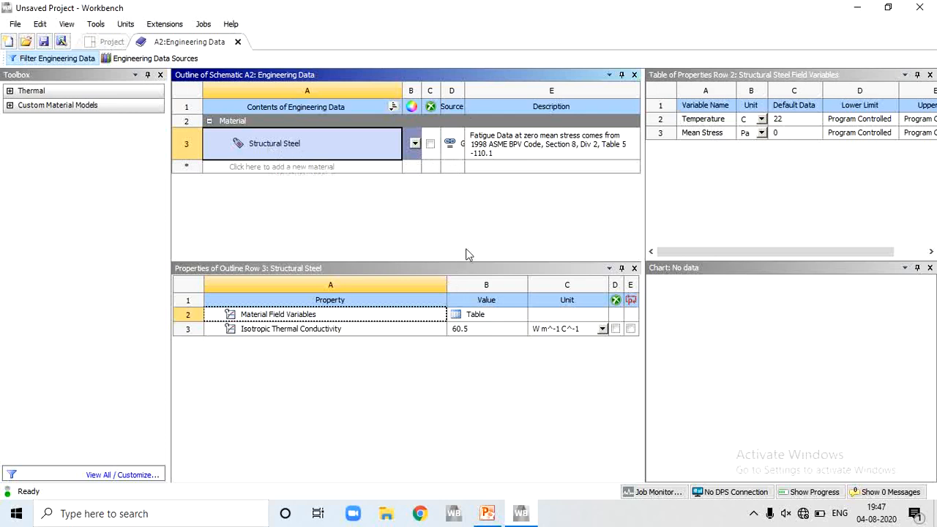
pyautogui.click(110, 42)
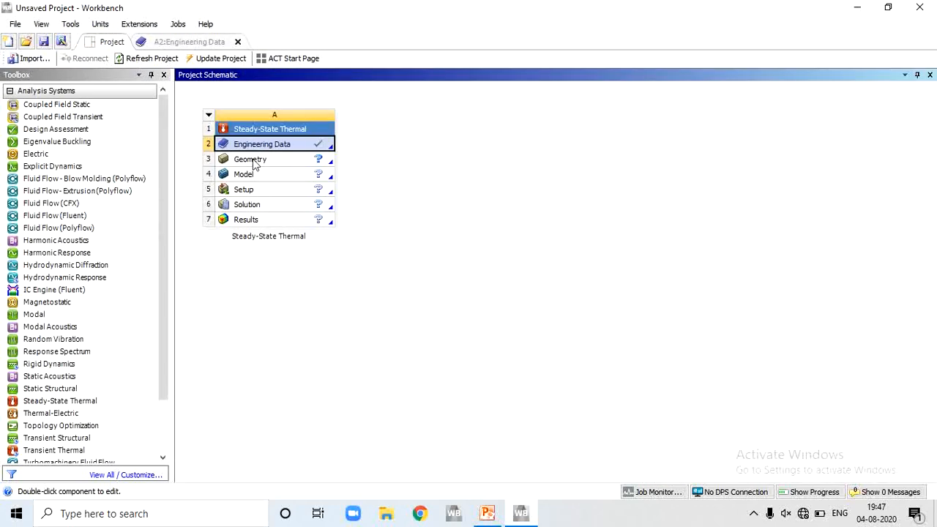
# Step: Create a new DesignModeler geometry for the Steady-State Thermal system and set the length unit to millimeter
pyautogui.rightClick(286, 162)
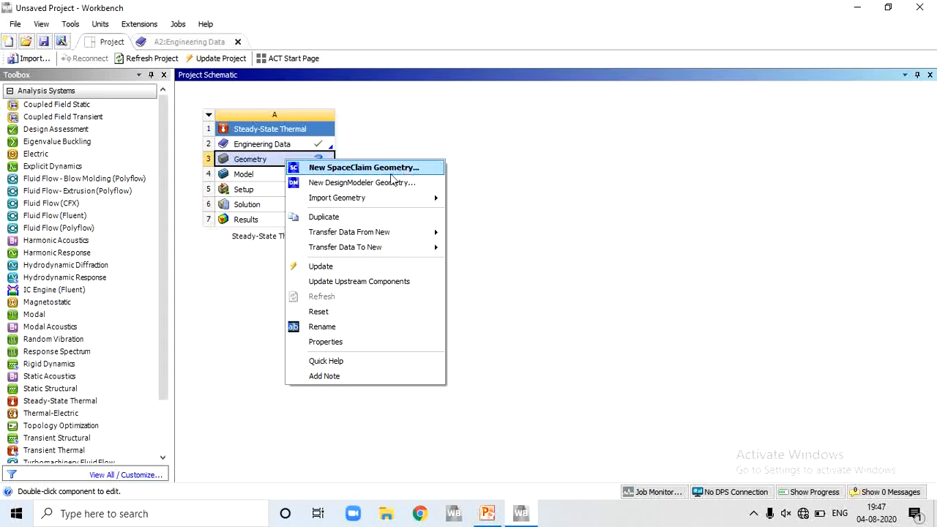
pyautogui.click(334, 185)
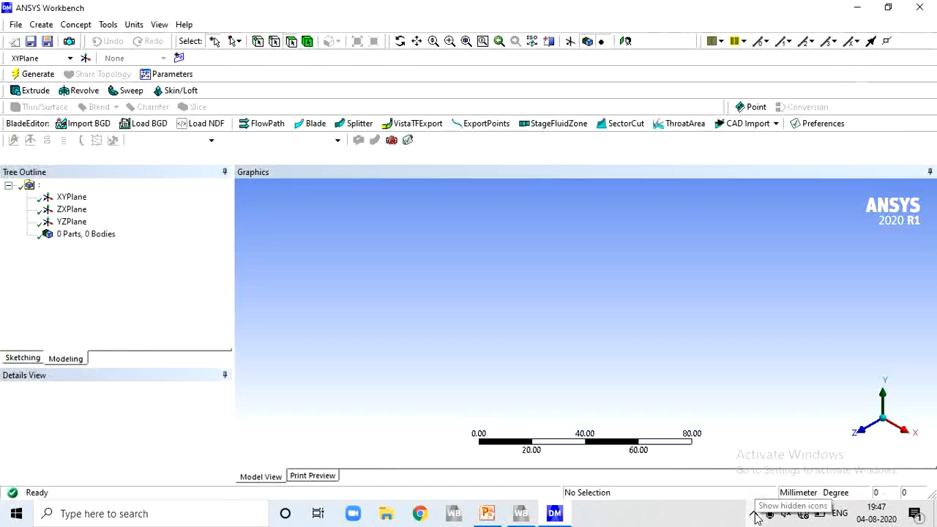
pyautogui.click(755, 513)
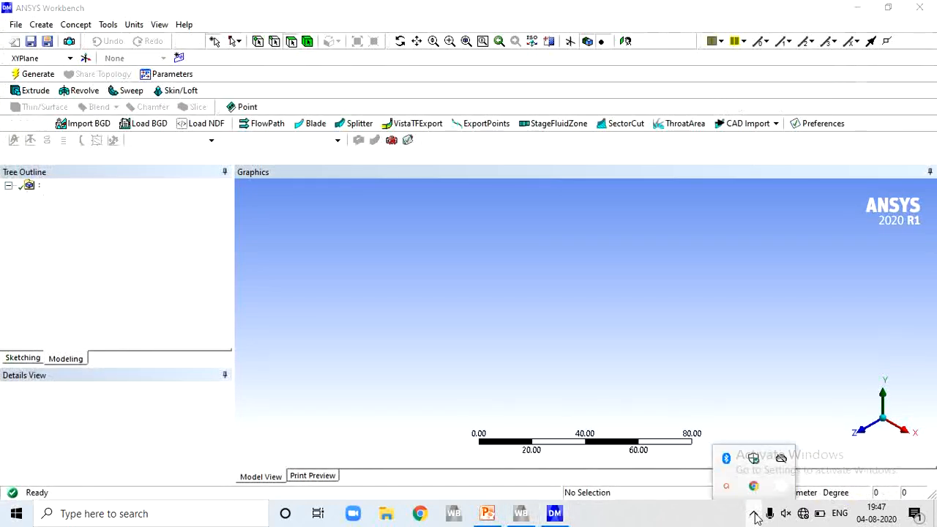
pyautogui.click(758, 513)
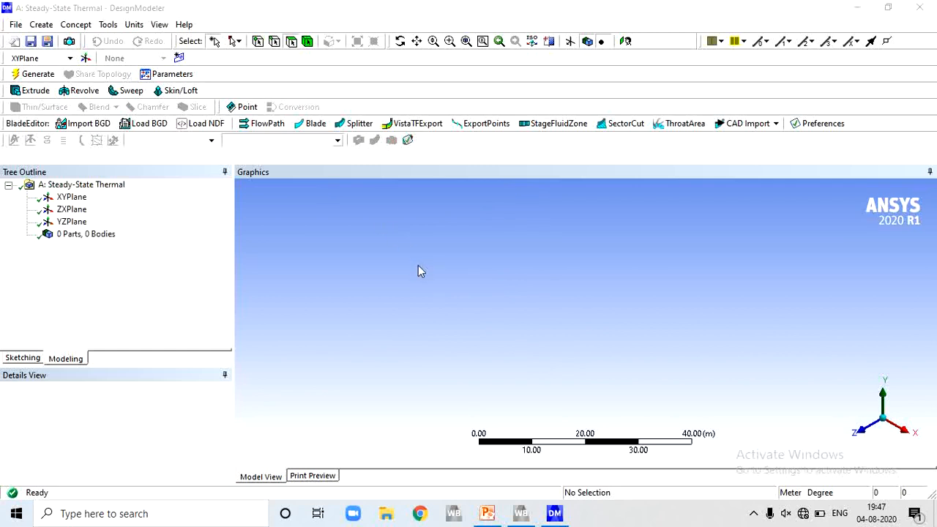
pyautogui.click(134, 25)
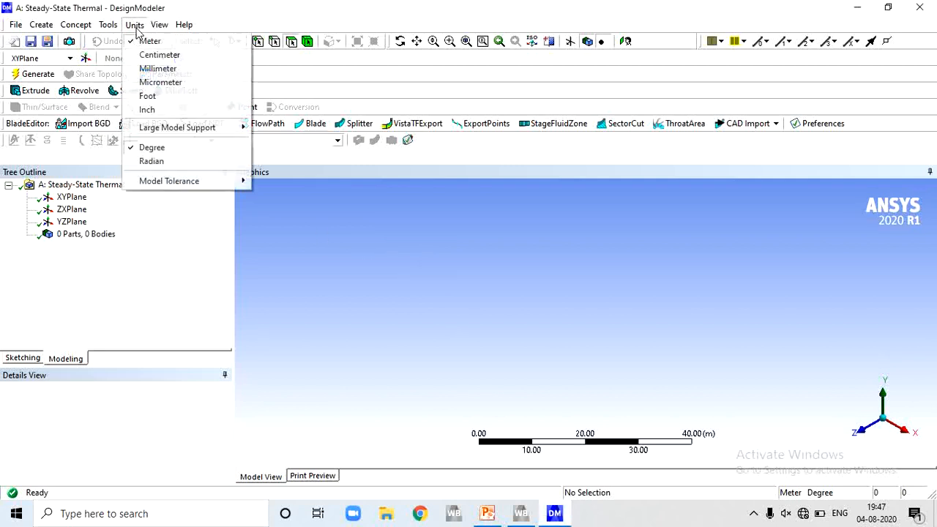
pyautogui.click(168, 71)
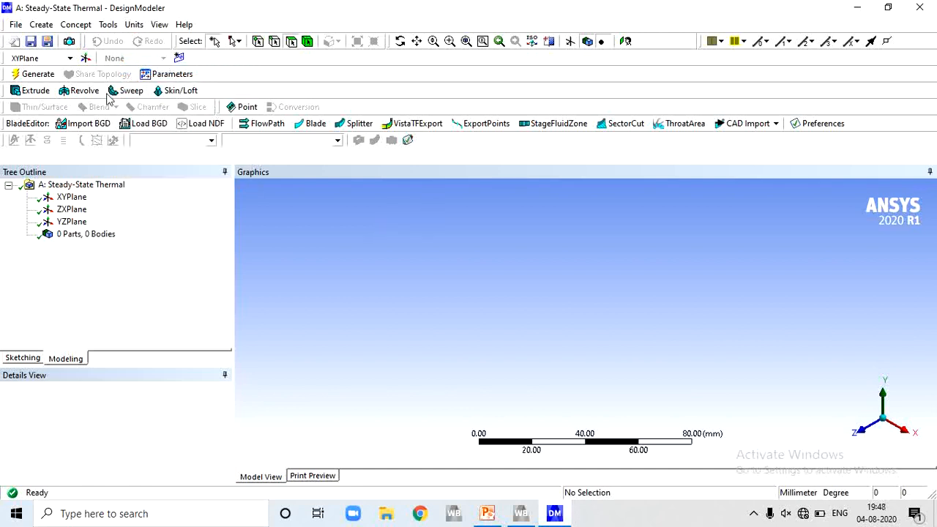
# Step: Sketch a circle about 54 mm in diameter on the XYPlane, centred on the origin
pyautogui.click(69, 58)
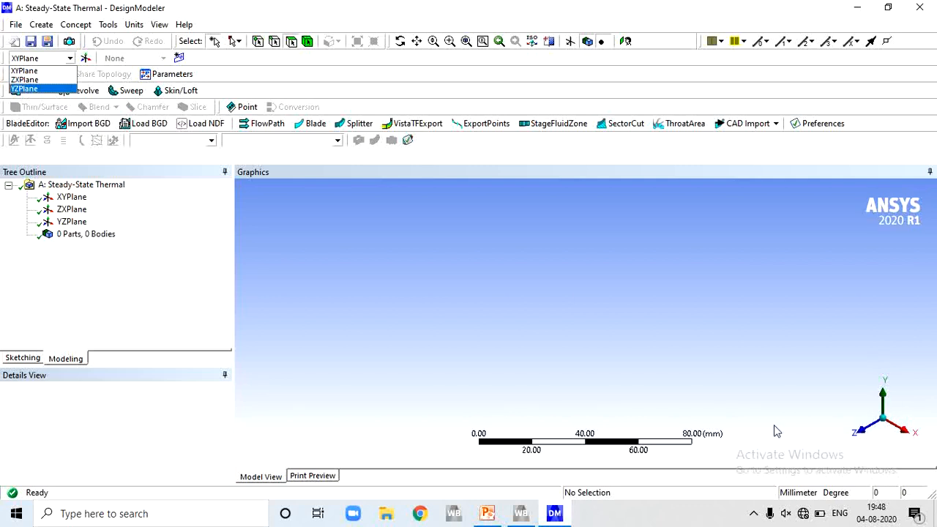
pyautogui.click(24, 71)
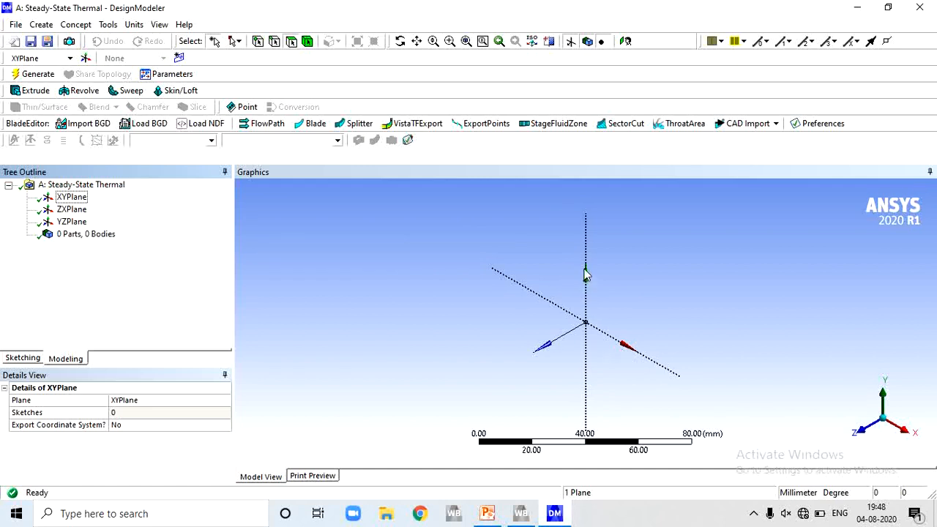
pyautogui.click(625, 41)
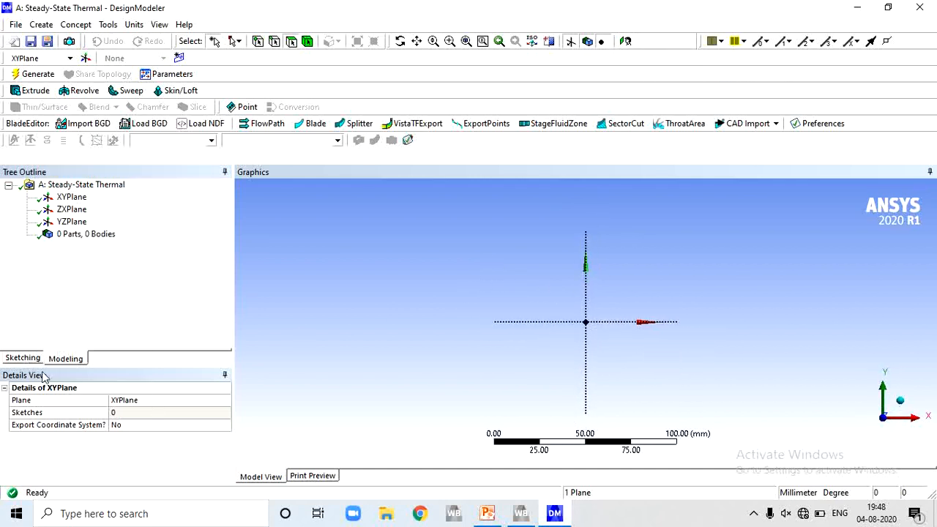
pyautogui.click(23, 359)
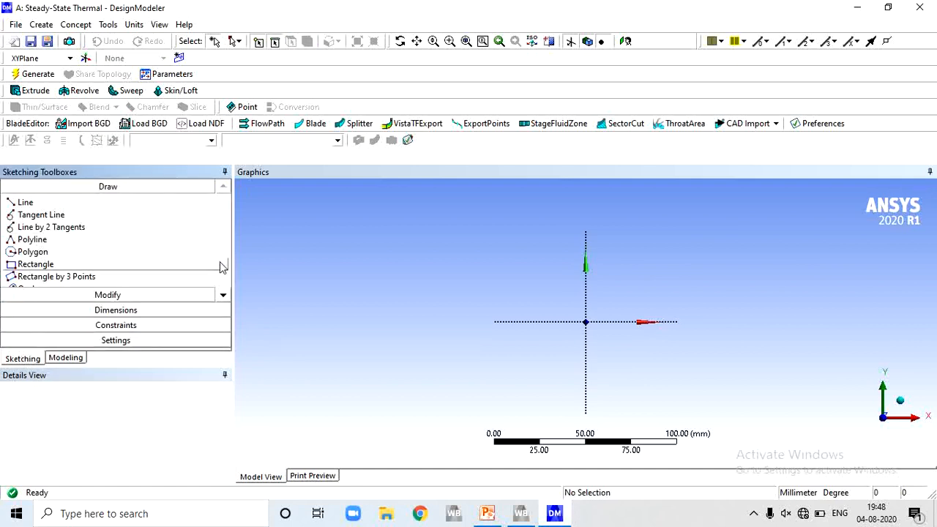
pyautogui.click(223, 294)
pyautogui.click(223, 295)
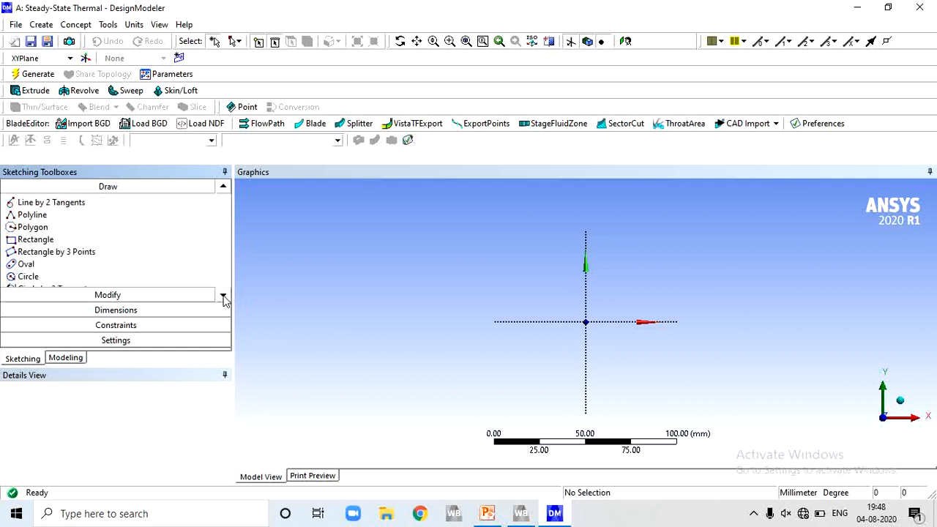
pyautogui.click(29, 276)
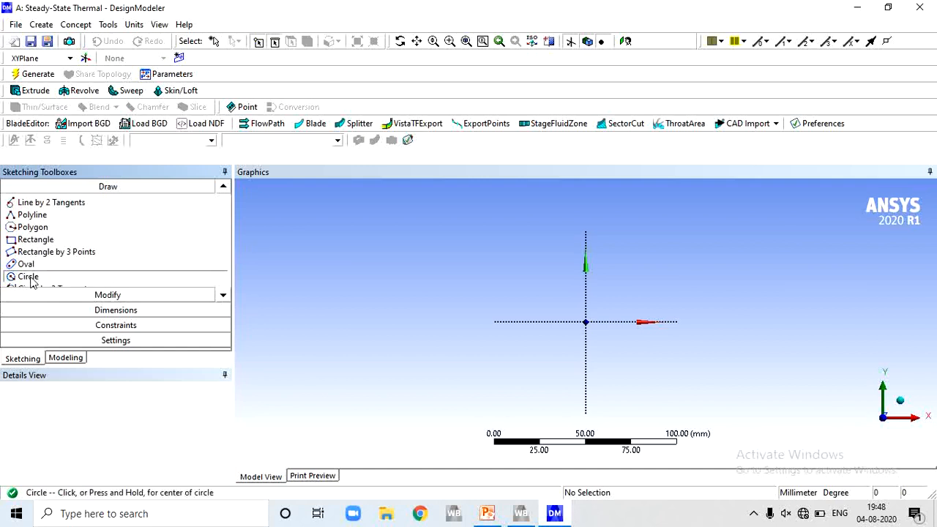
pyautogui.click(585, 321)
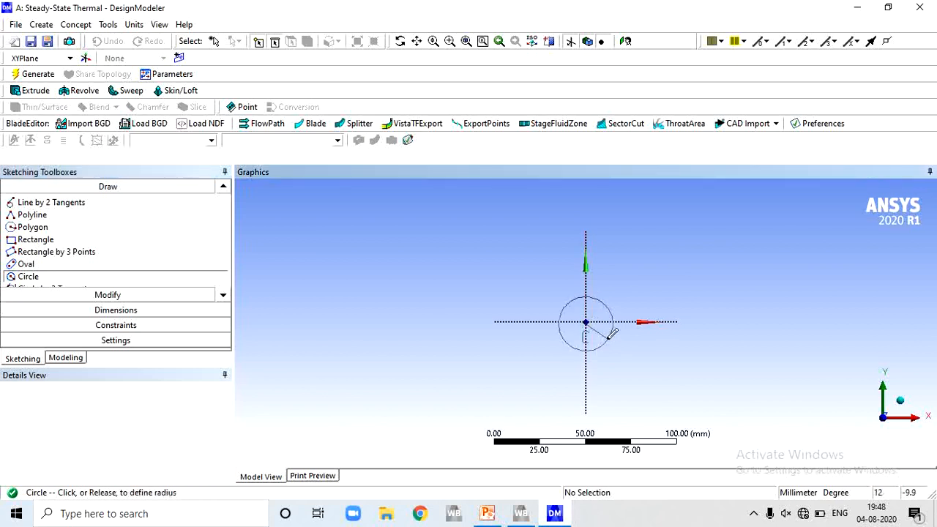
pyautogui.click(661, 366)
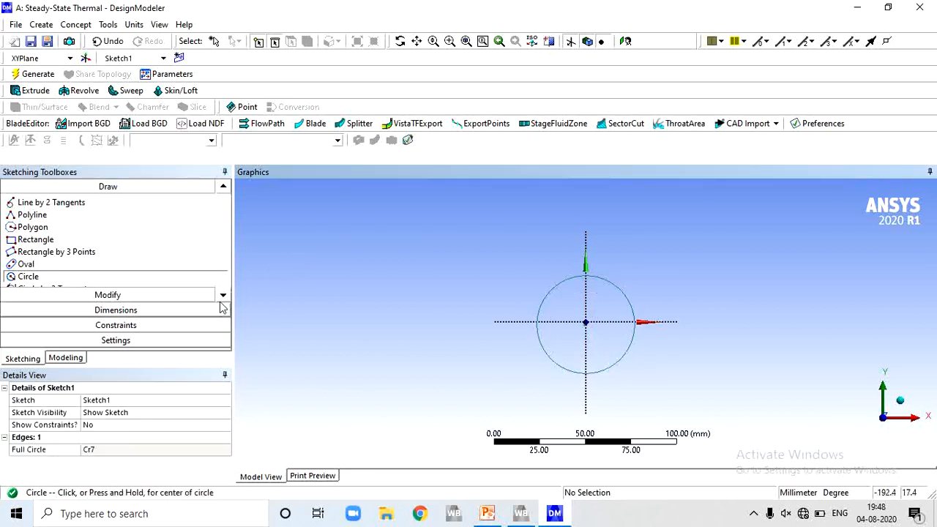
# Step: Add a diameter dimension to the sketched circle and set it to 100 mm
pyautogui.click(130, 309)
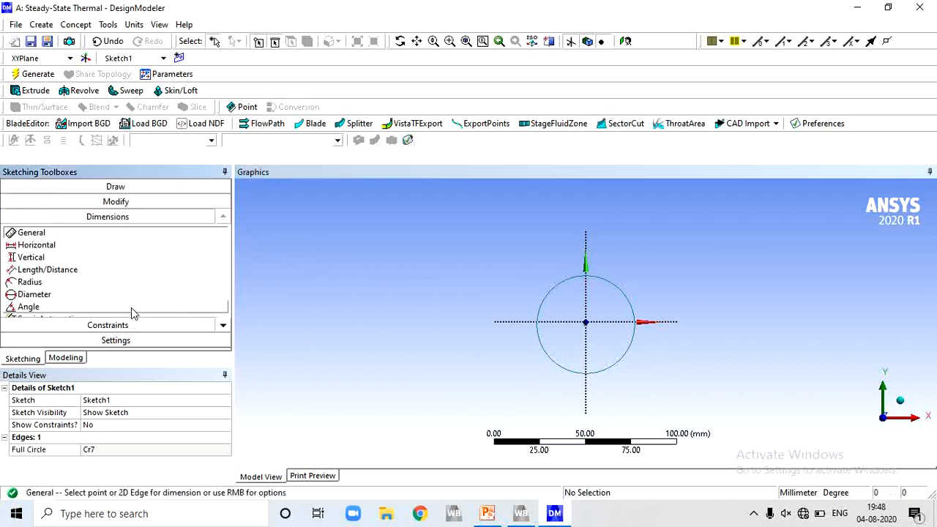
pyautogui.click(42, 296)
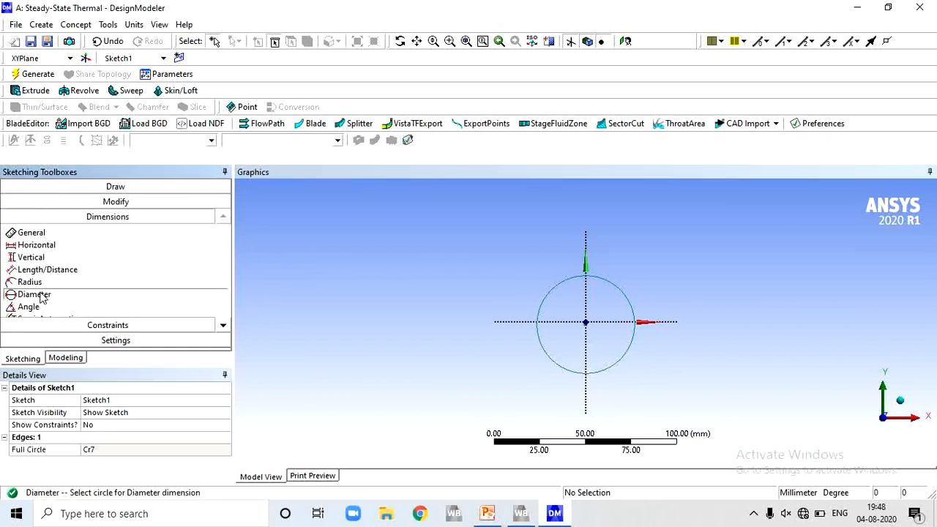
pyautogui.click(630, 310)
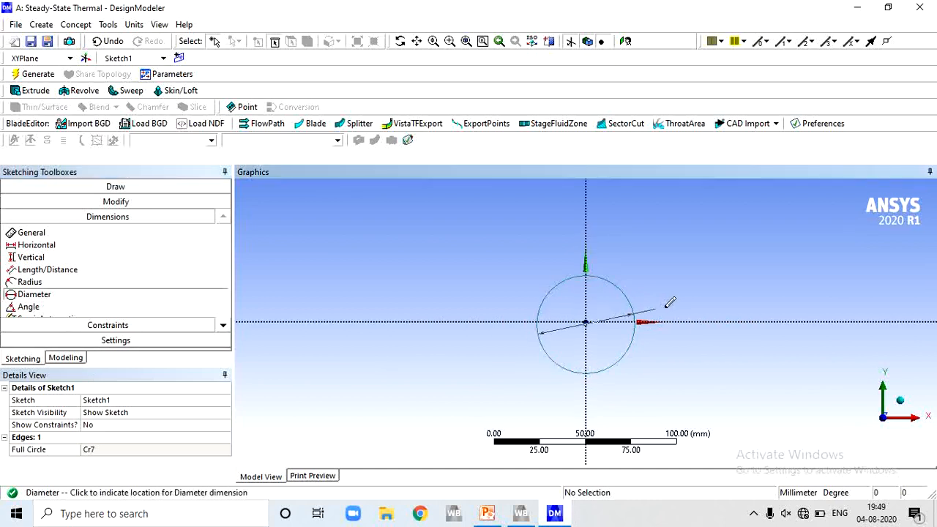
pyautogui.click(691, 307)
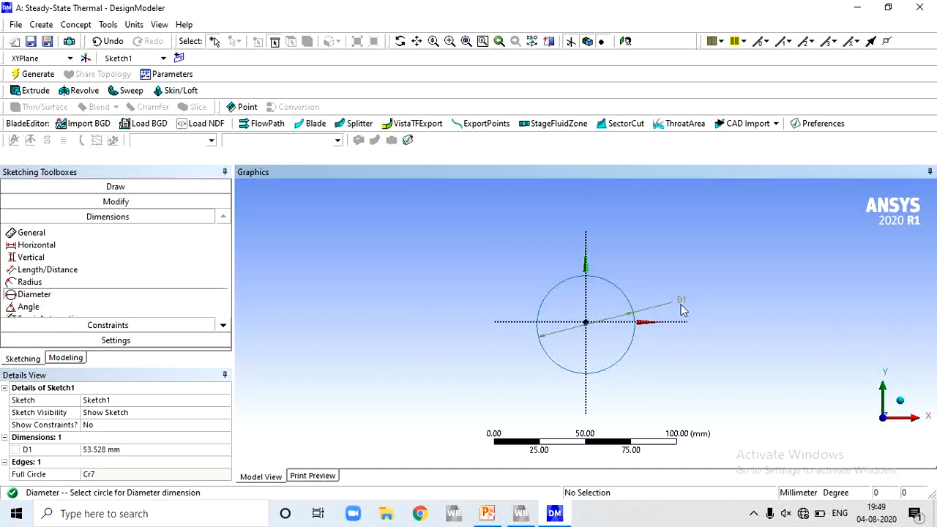
pyautogui.click(135, 457)
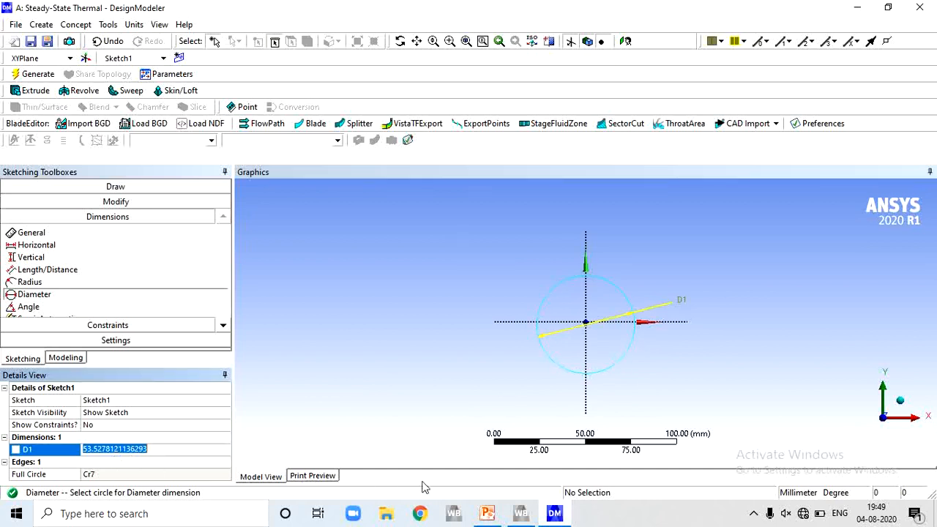
pyautogui.write('100')
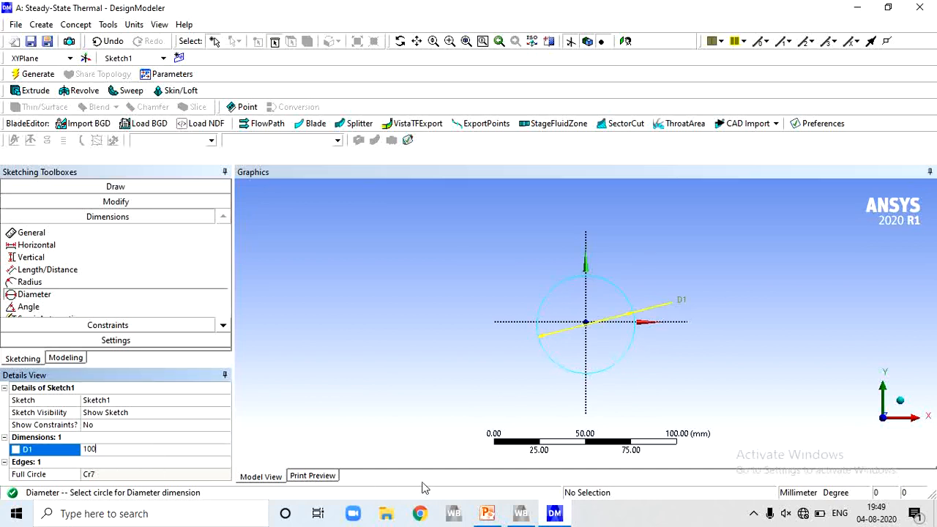
pyautogui.press('Return')
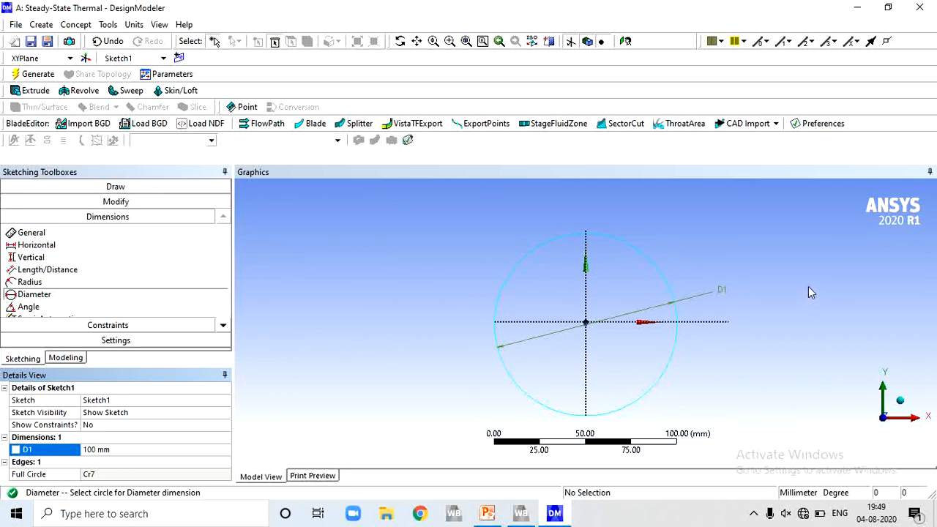
# Step: Extrude the circle sketch with Add Material to a depth of 300 mm and generate the solid cylinder
pyautogui.moveTo(808, 288); pyautogui.dragTo(676, 327, button='middle')
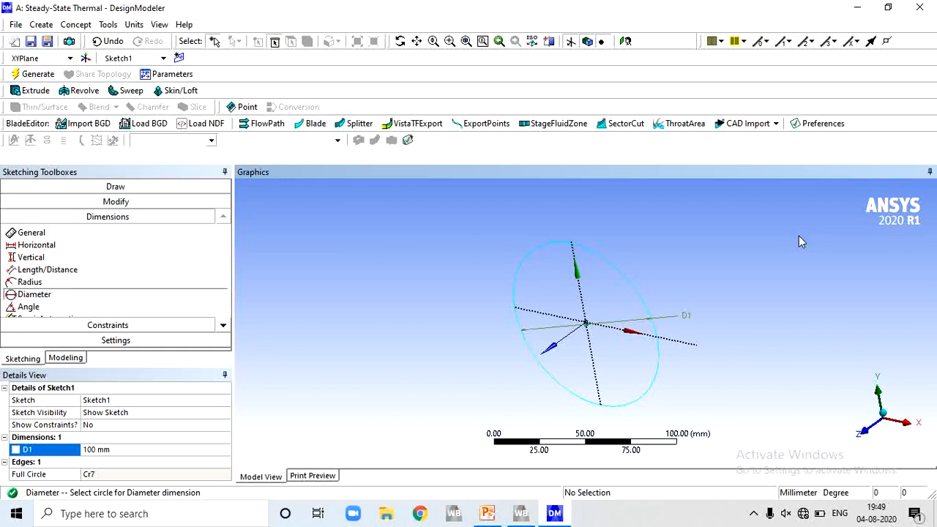
pyautogui.click(35, 91)
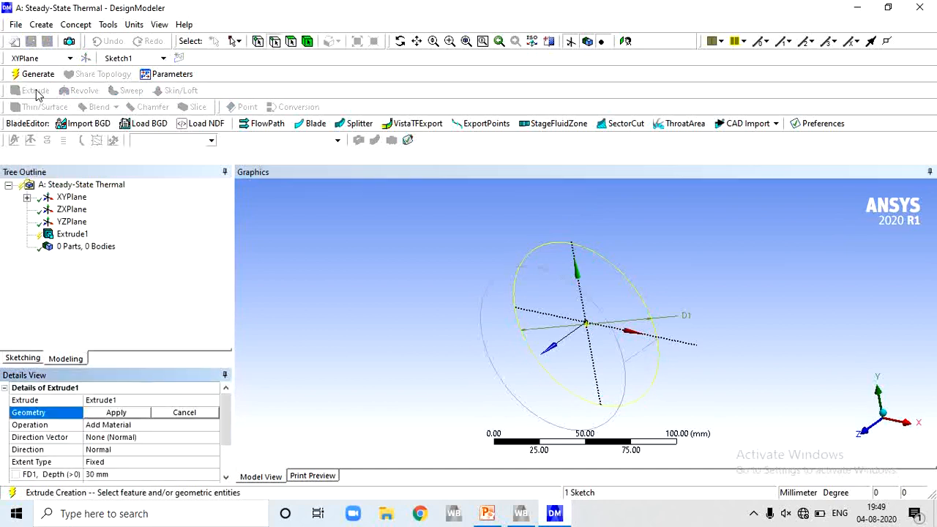
pyautogui.click(644, 306)
pyautogui.click(115, 413)
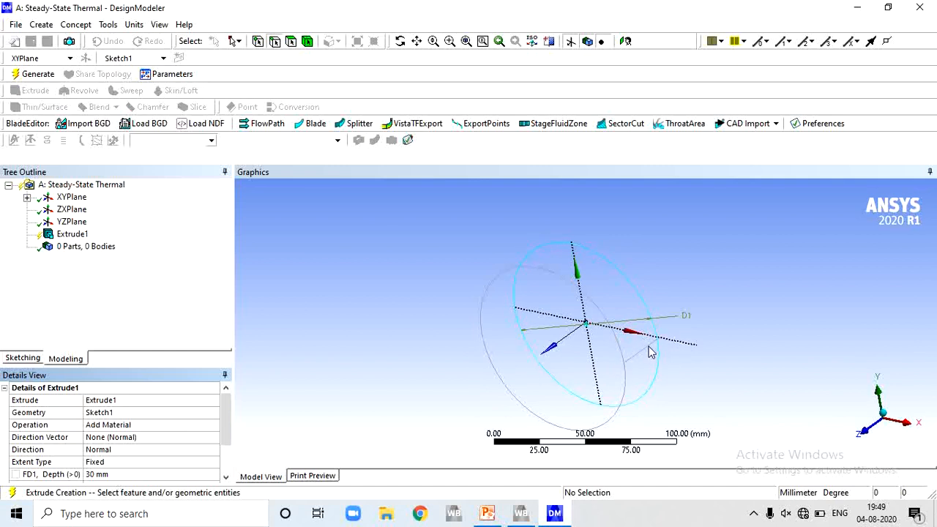
pyautogui.click(117, 474)
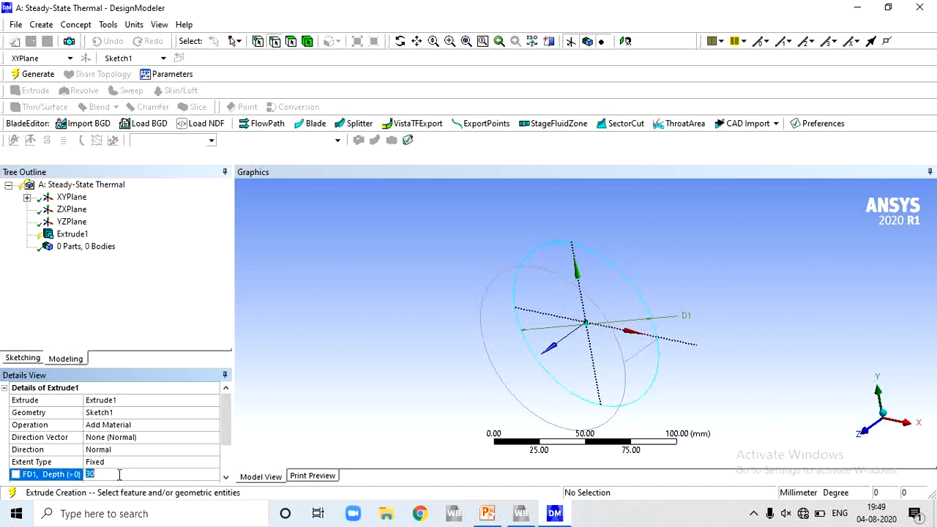
pyautogui.write('300')
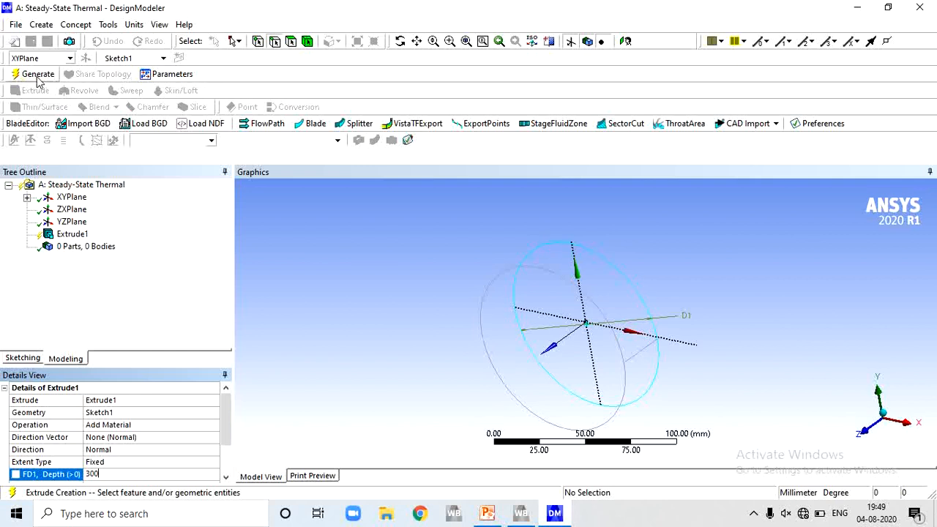
pyautogui.click(40, 76)
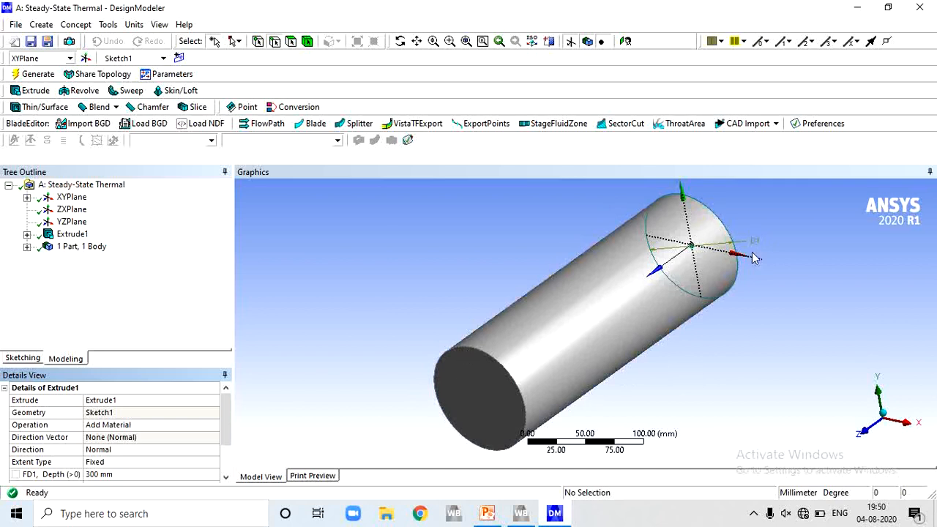
# Step: Close DesignModeler and open the Steady-State Thermal system's Model for editing in Mechanical
pyautogui.click(920, 8)
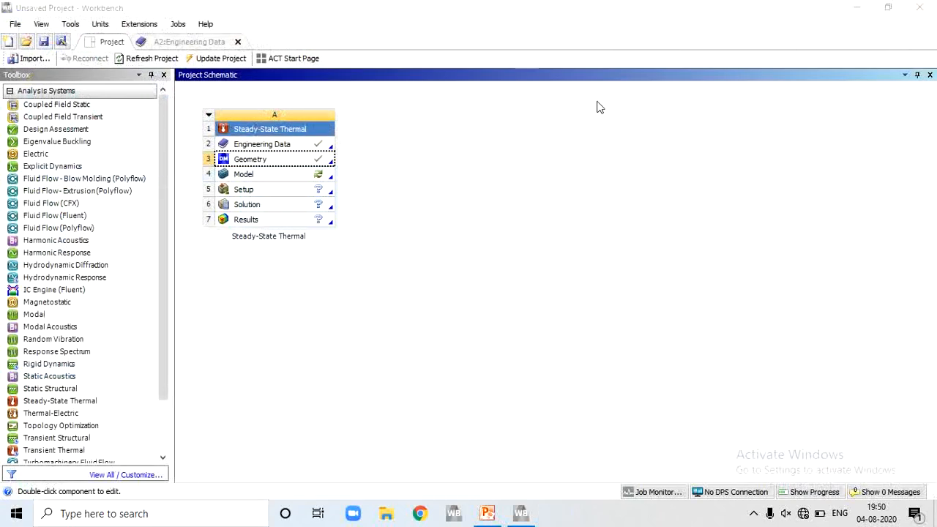
pyautogui.doubleClick(249, 177)
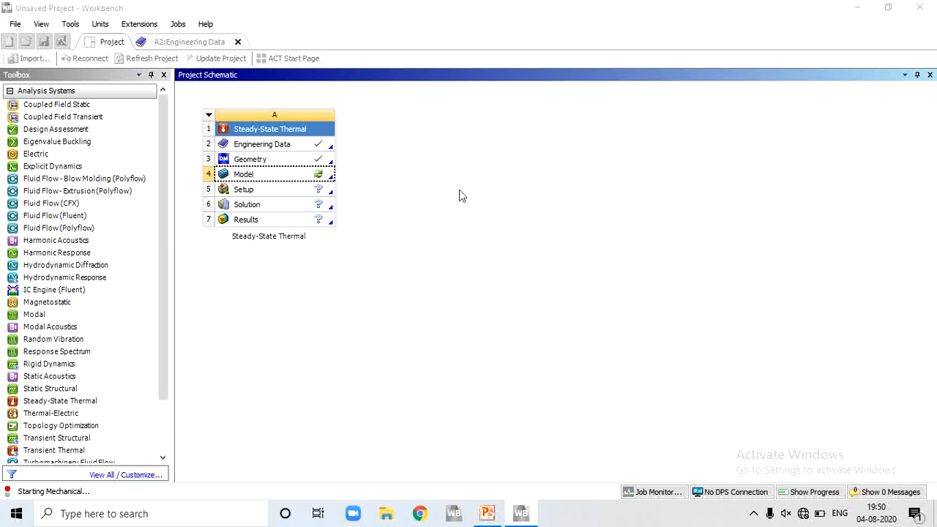
# Step: Generate the cylinder's mesh in Mechanical using the default mesh settings
pyautogui.click(283, 175)
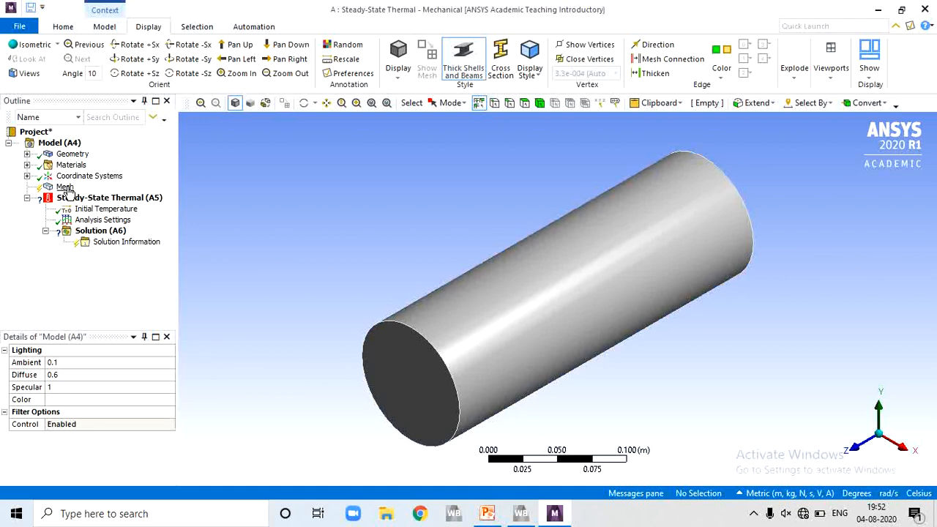
pyautogui.rightClick(68, 189)
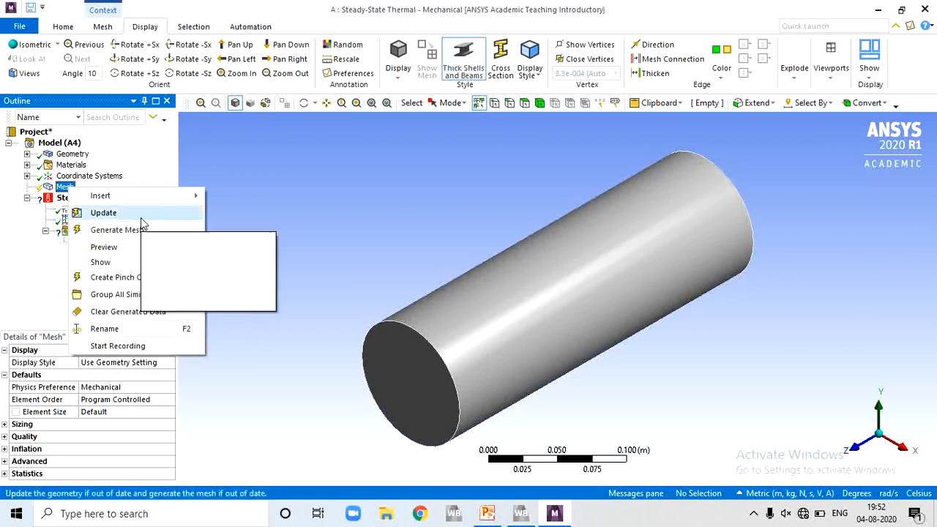
pyautogui.moveTo(159, 196)
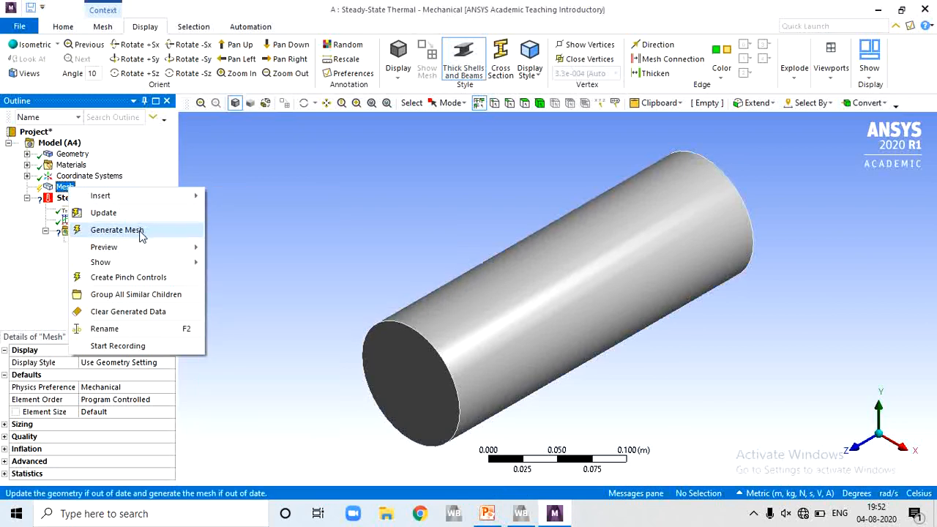
pyautogui.click(117, 229)
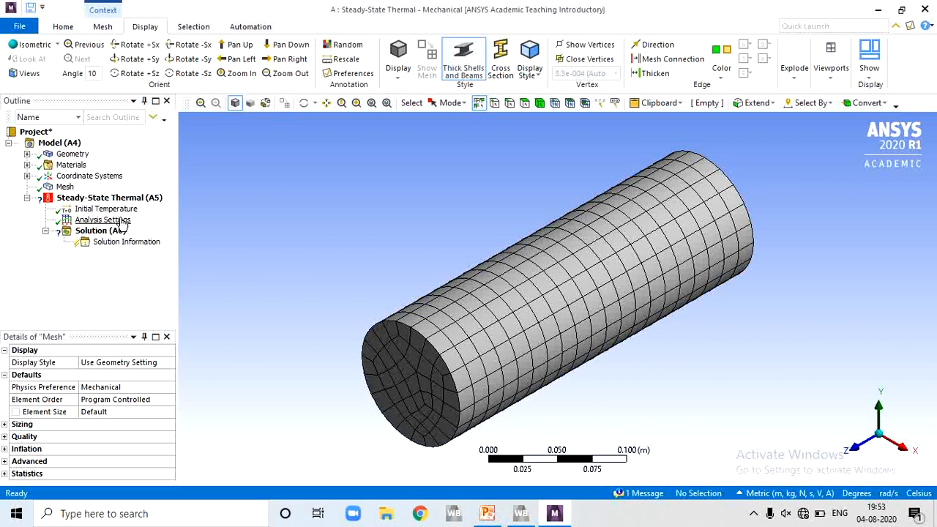
# Step: Insert a Temperature load in the Steady-State Thermal branch and scope it to the cylinder's flat end face opposite the positive Z direction
pyautogui.rightClick(125, 199)
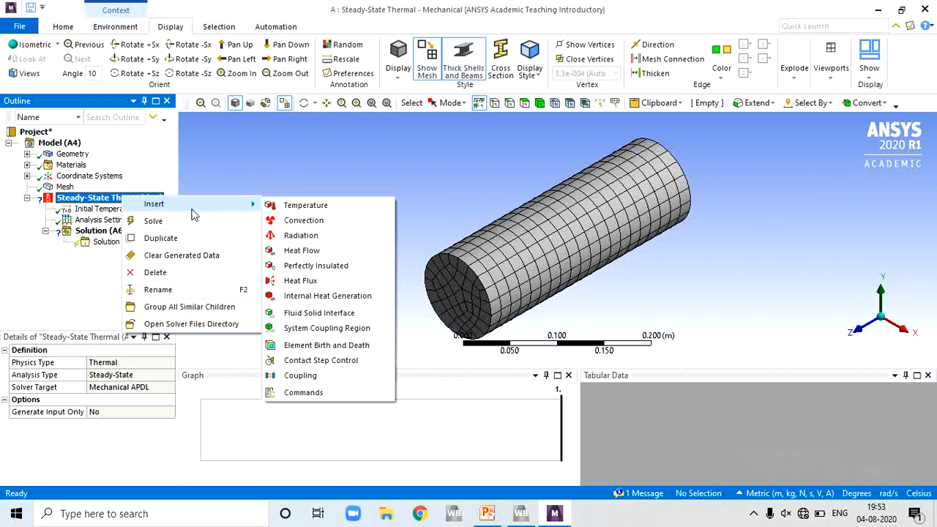
pyautogui.click(301, 207)
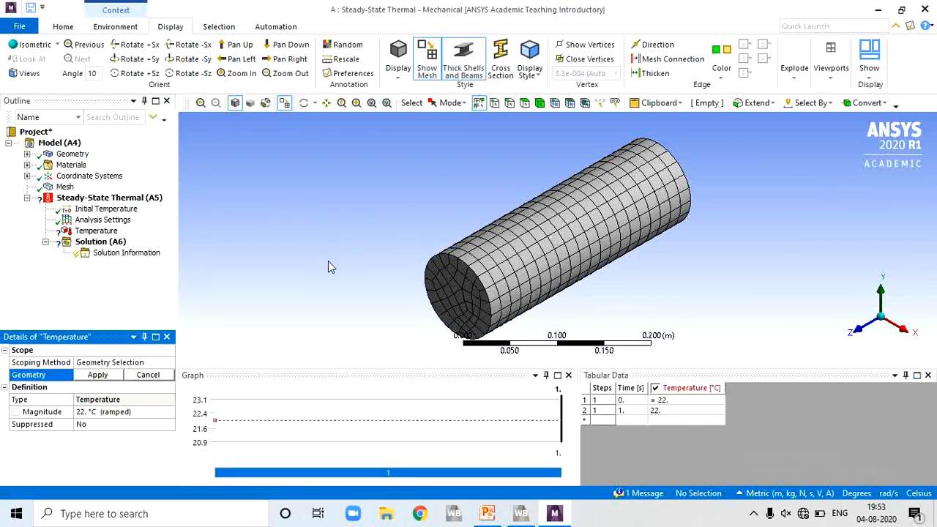
pyautogui.moveTo(278, 246); pyautogui.dragTo(287, 210, button='middle')
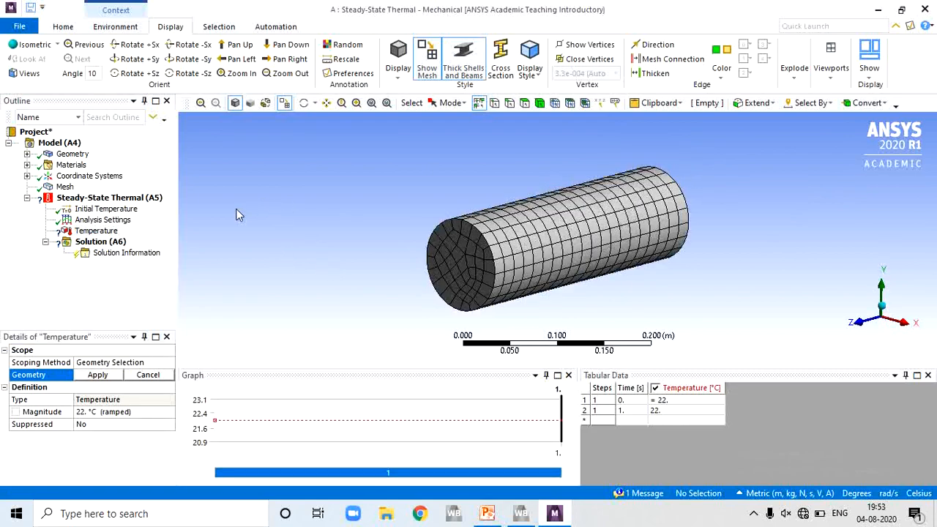
pyautogui.moveTo(358, 284); pyautogui.dragTo(282, 256, button='middle')
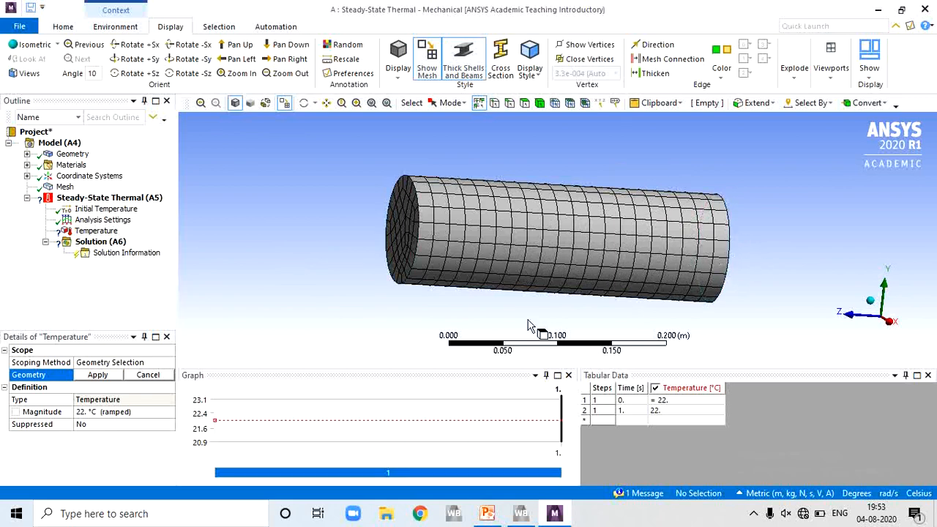
pyautogui.click(93, 233)
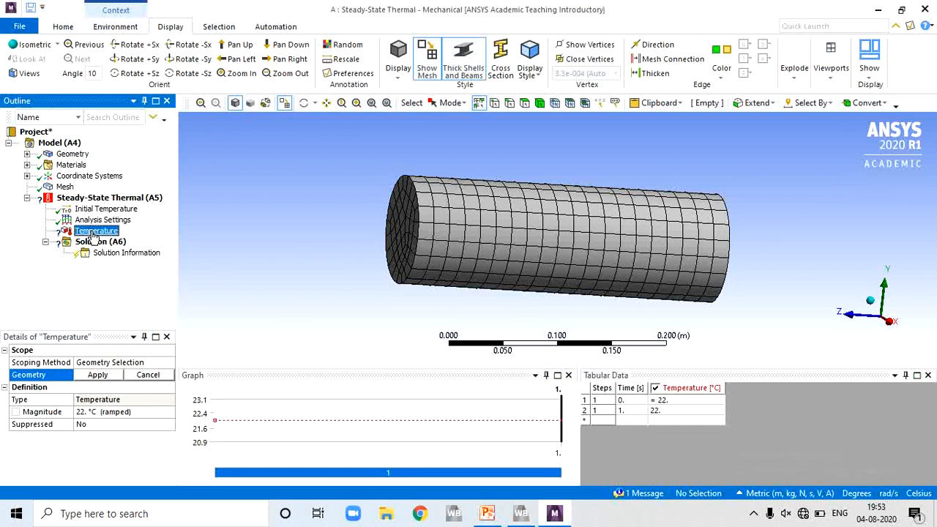
pyautogui.moveTo(311, 284); pyautogui.dragTo(228, 293, button='middle')
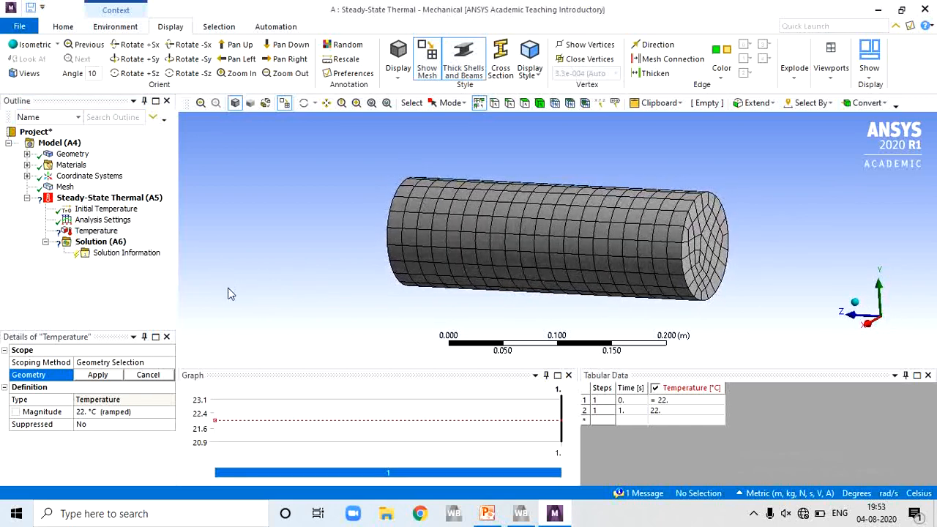
pyautogui.click(98, 376)
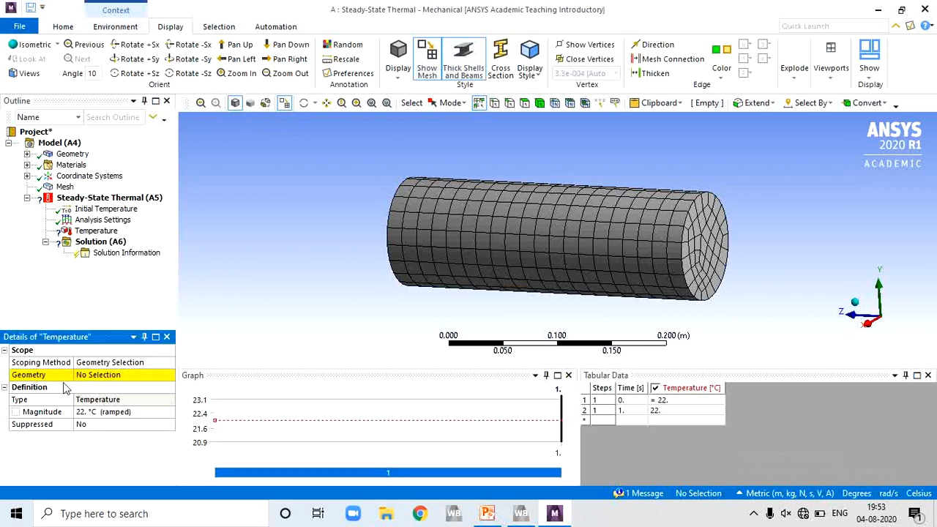
pyautogui.click(120, 379)
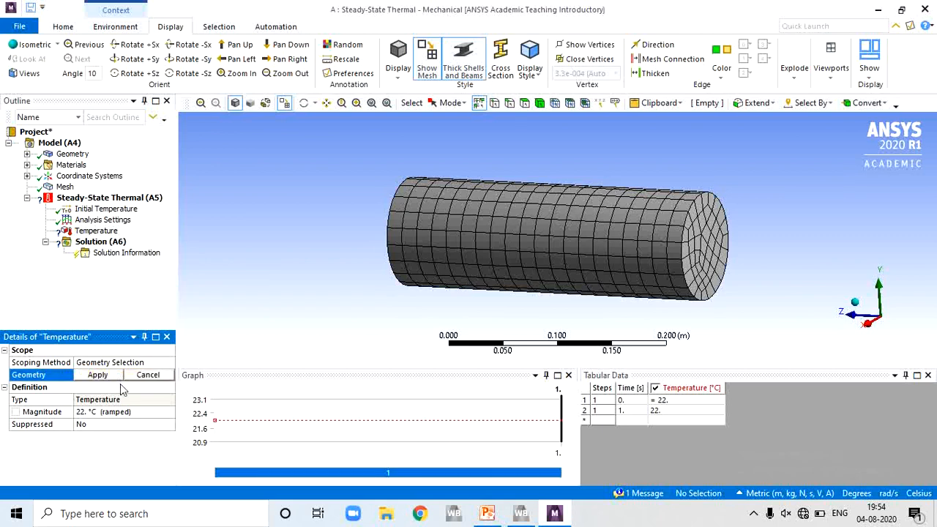
pyautogui.click(707, 260)
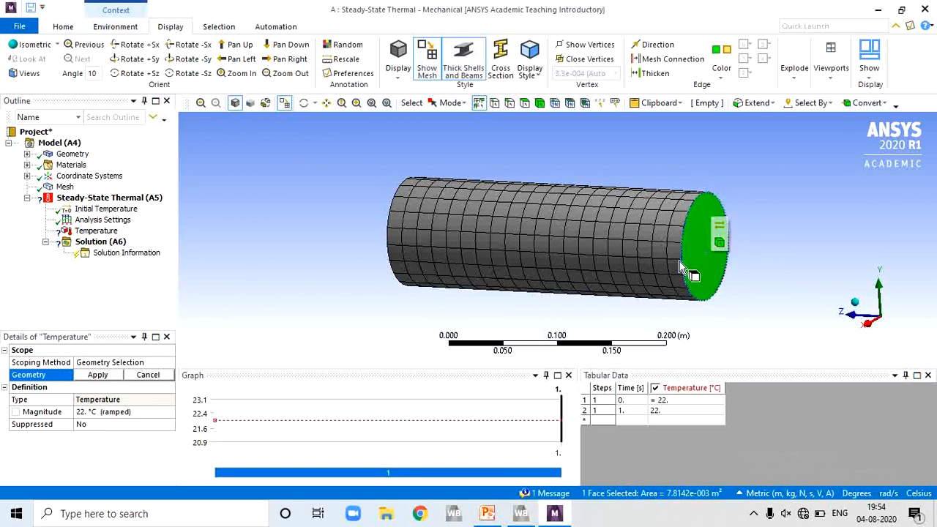
pyautogui.click(109, 375)
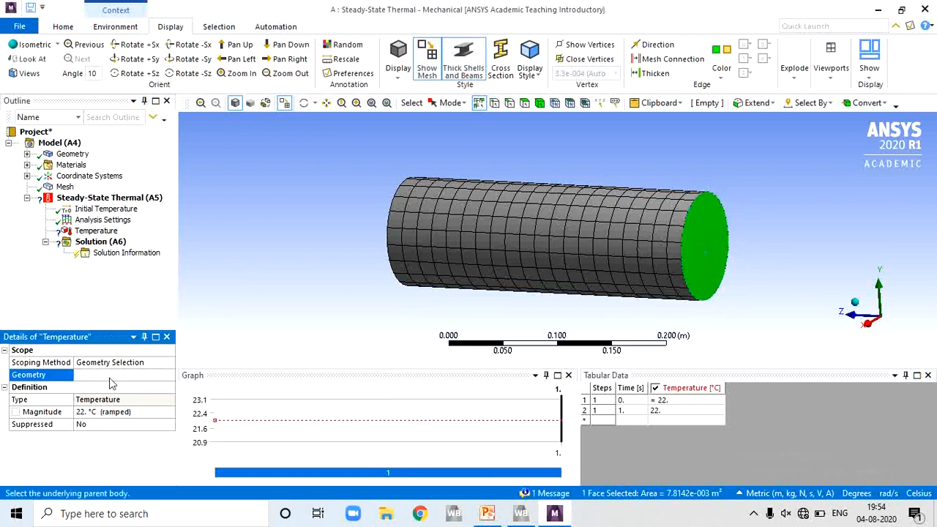
# Step: Set the end-face Temperature load's magnitude to 999 °C
pyautogui.click(102, 412)
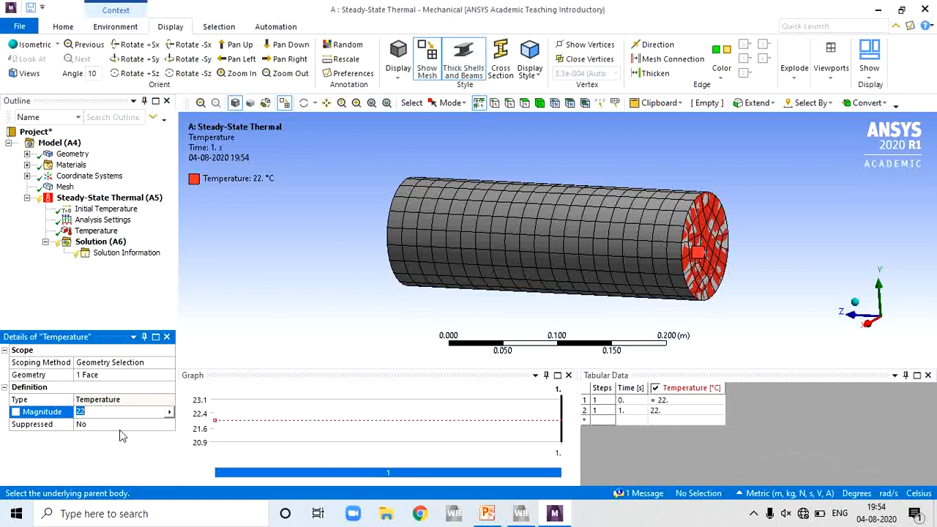
pyautogui.write('999')
pyautogui.click(129, 279)
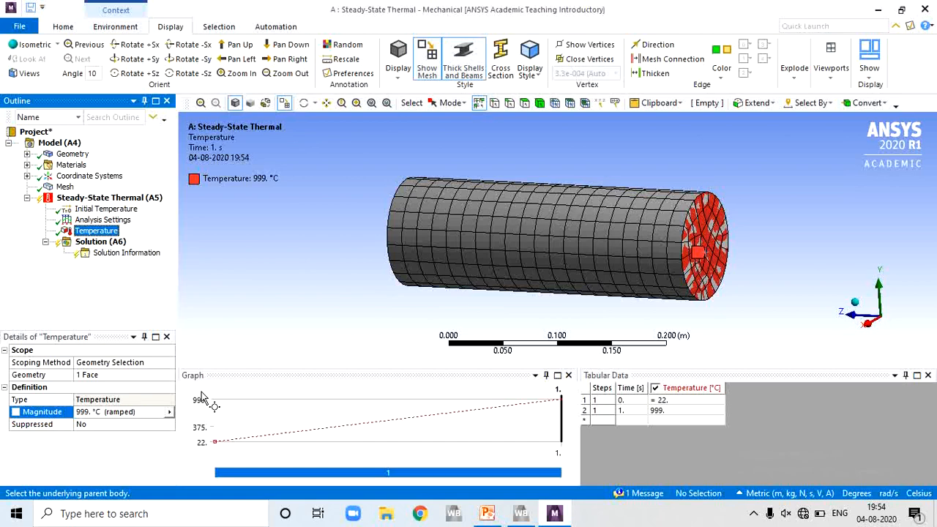
# Step: Insert a Convection load in the Steady-State Thermal branch and enter 2e3 W/m²·°C as its film coefficient
pyautogui.click(141, 199)
pyautogui.rightClick(141, 204)
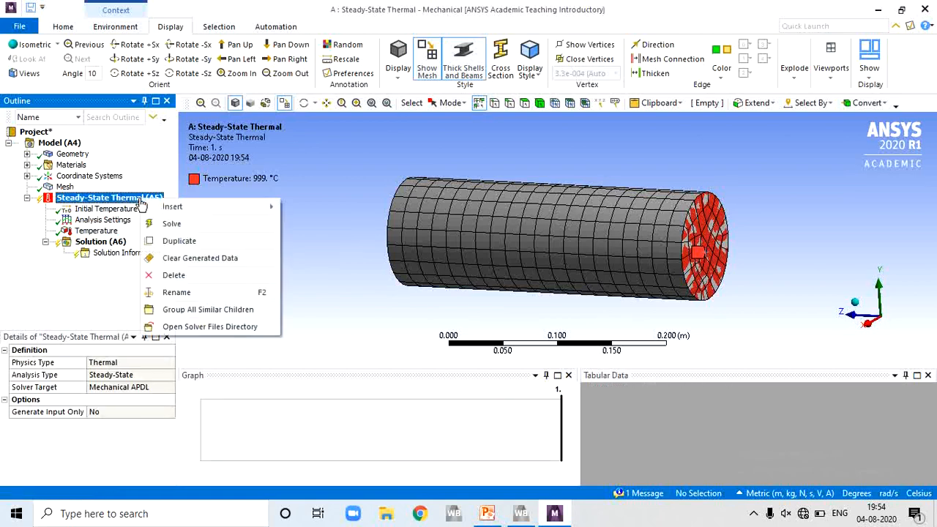
pyautogui.moveTo(172, 207)
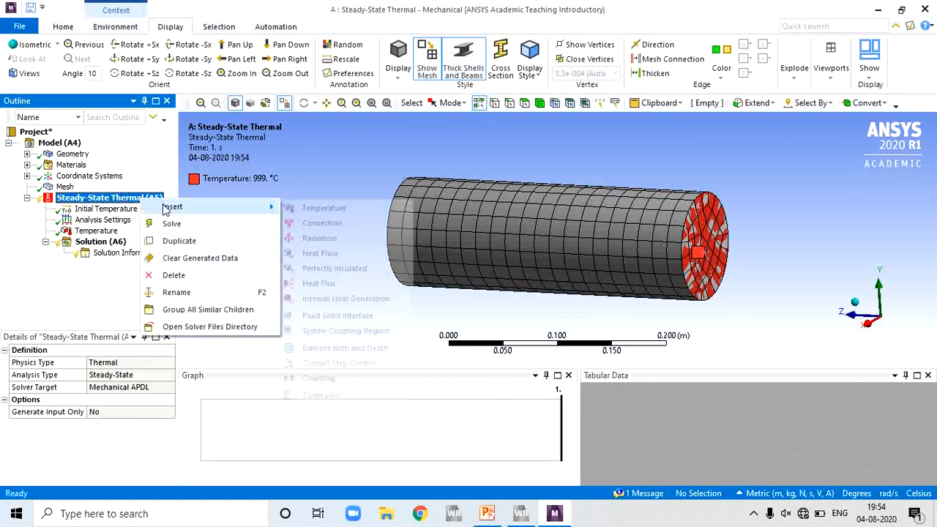
pyautogui.click(322, 224)
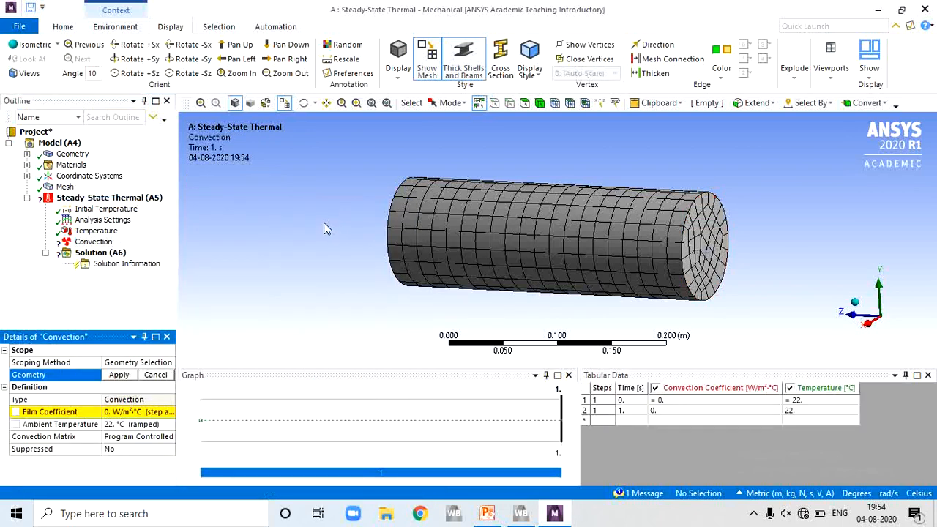
pyautogui.click(89, 246)
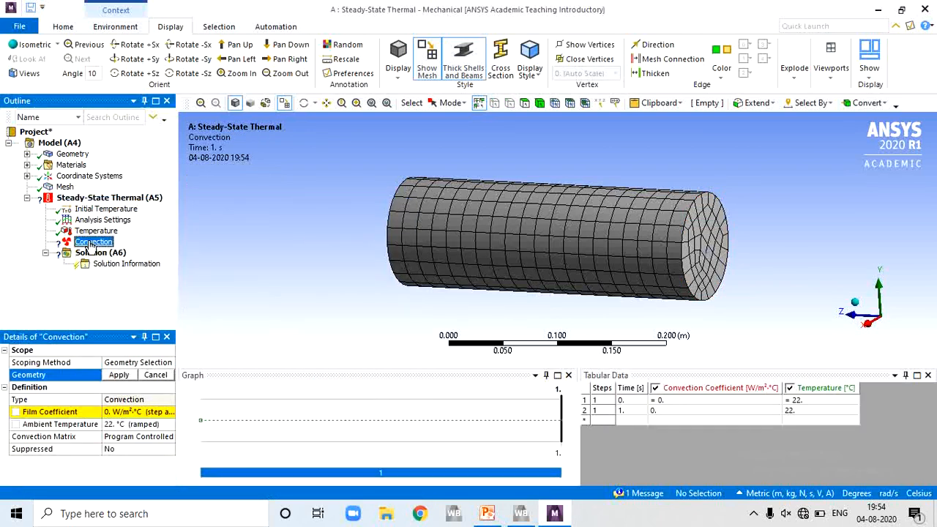
pyautogui.click(135, 412)
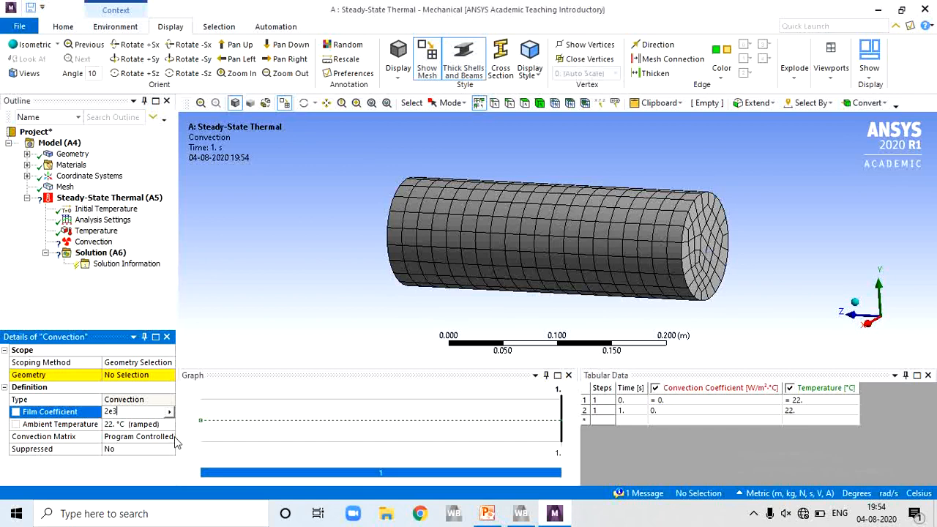
# Step: Scope the Convection load to the curved outer face of the cylinder
pyautogui.click(123, 380)
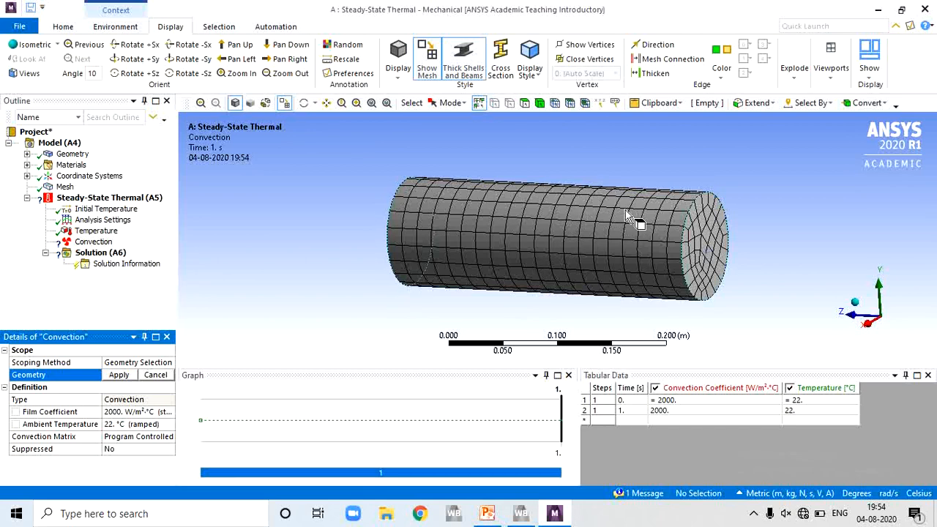
pyautogui.moveTo(765, 210); pyautogui.dragTo(808, 202, button='middle')
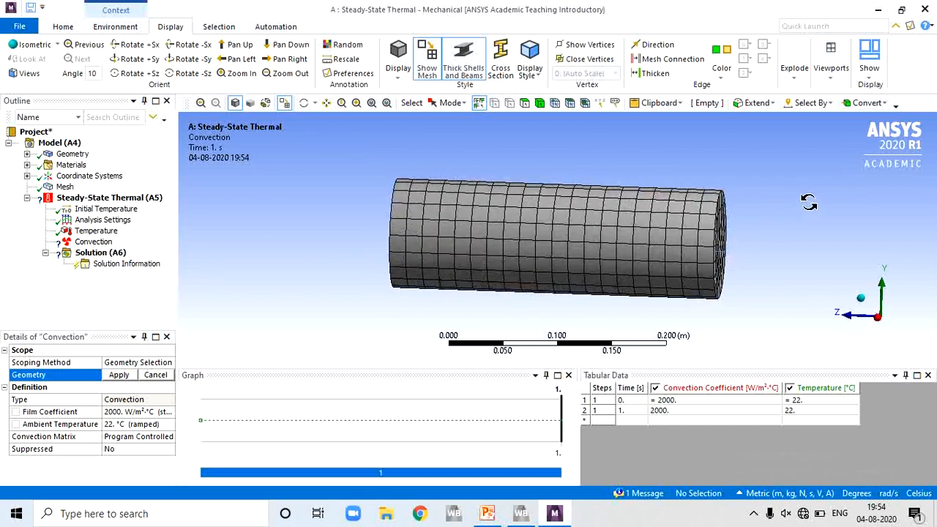
pyautogui.click(627, 222)
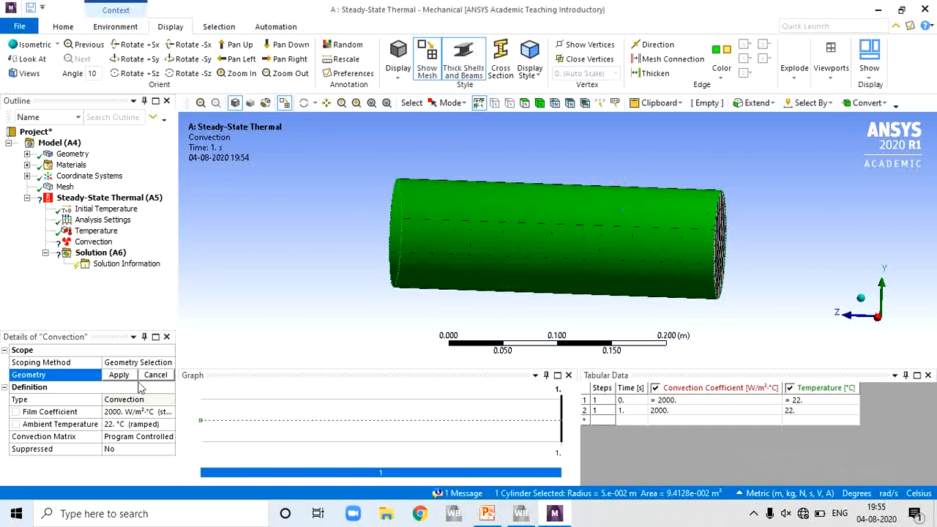
pyautogui.click(120, 376)
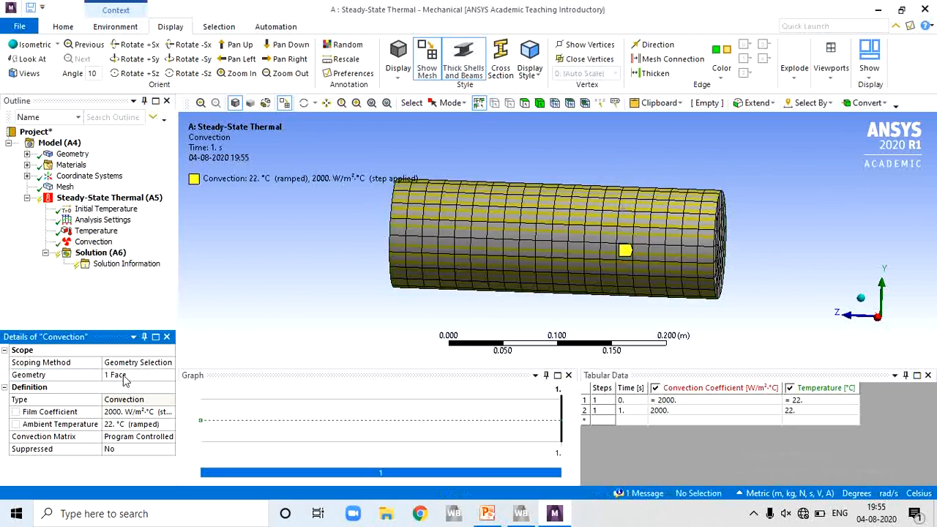
# Step: Add thermal Temperature and Total Heat Flux results to the Solution branch for all bodies
pyautogui.moveTo(288, 281); pyautogui.dragTo(308, 284, button='middle')
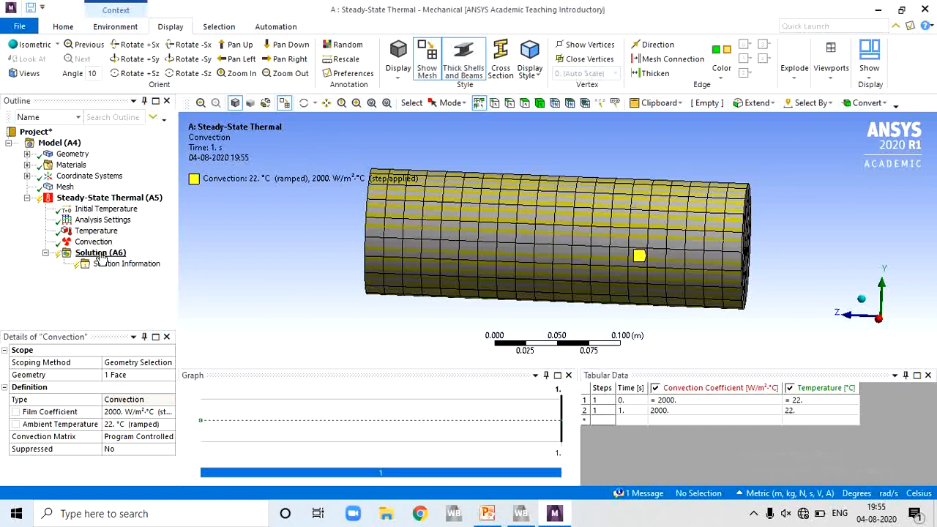
pyautogui.rightClick(100, 255)
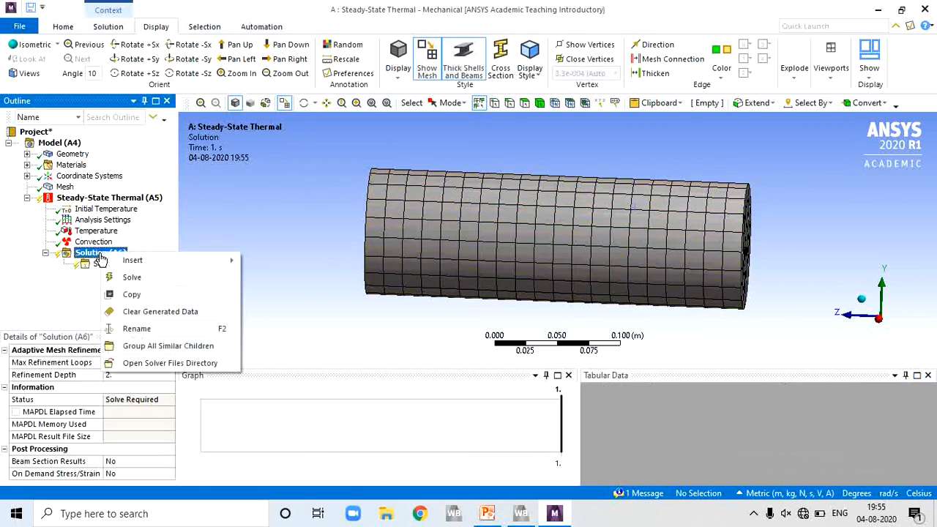
pyautogui.moveTo(134, 265)
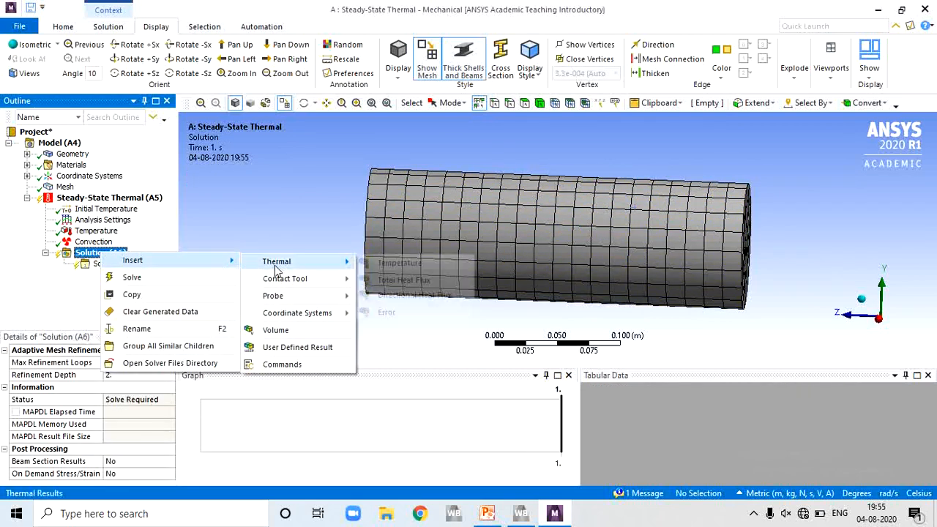
pyautogui.moveTo(278, 270)
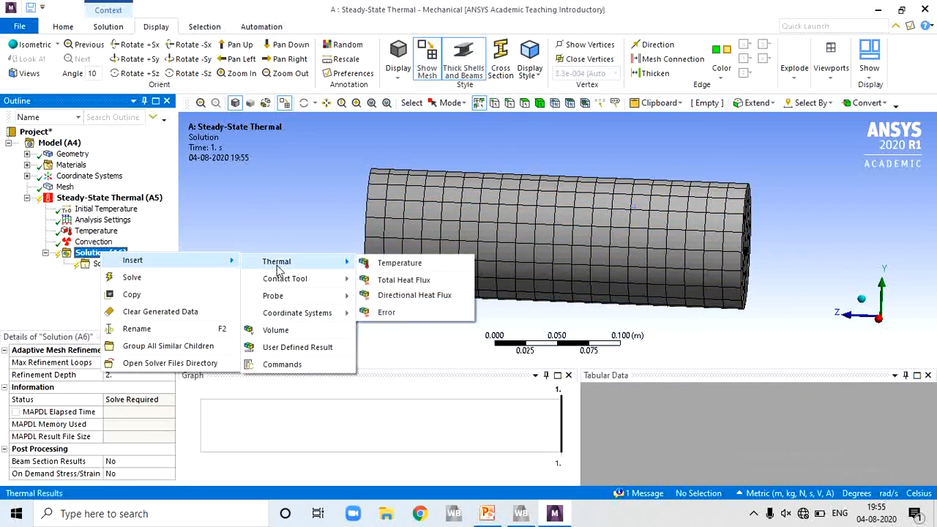
pyautogui.click(400, 264)
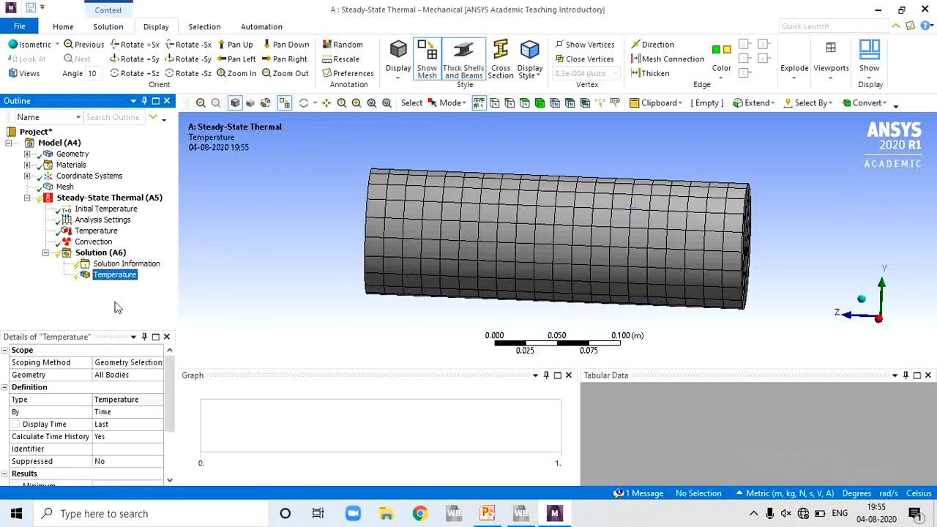
pyautogui.click(103, 254)
pyautogui.rightClick(110, 254)
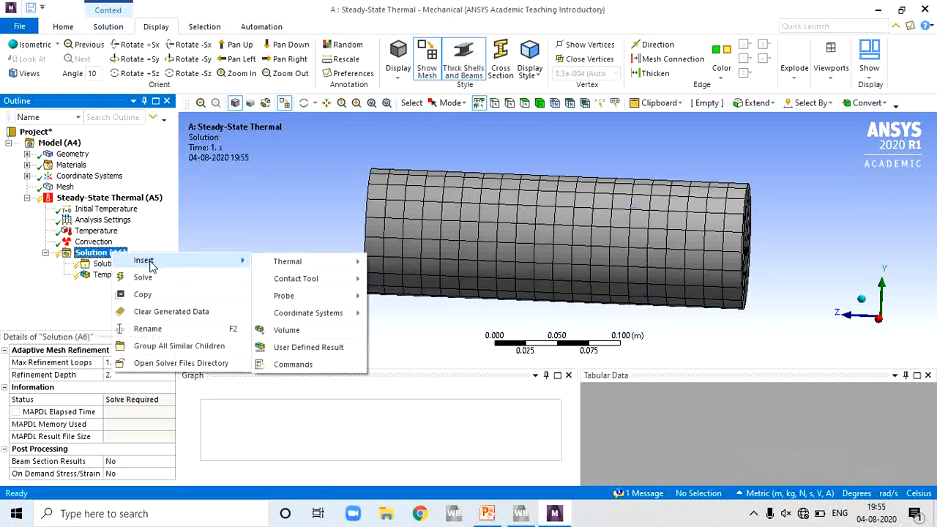
pyautogui.moveTo(318, 268)
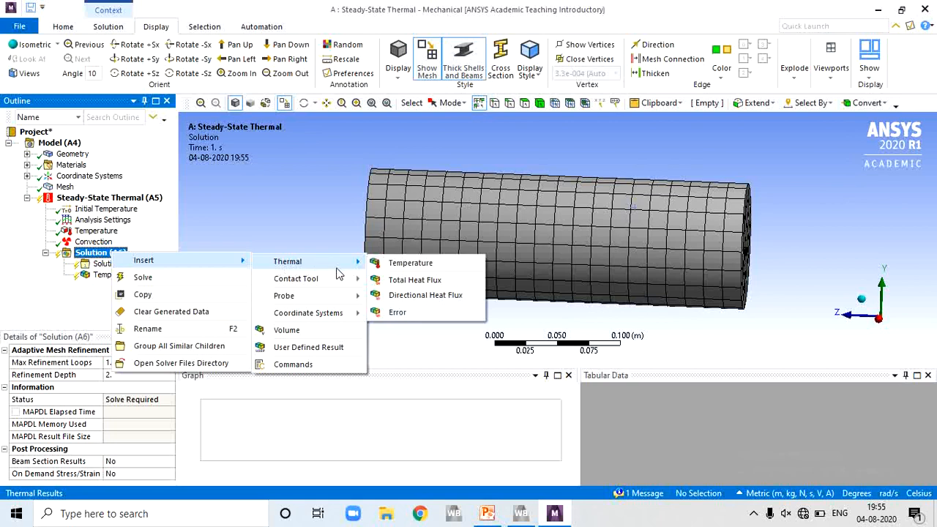
pyautogui.click(414, 281)
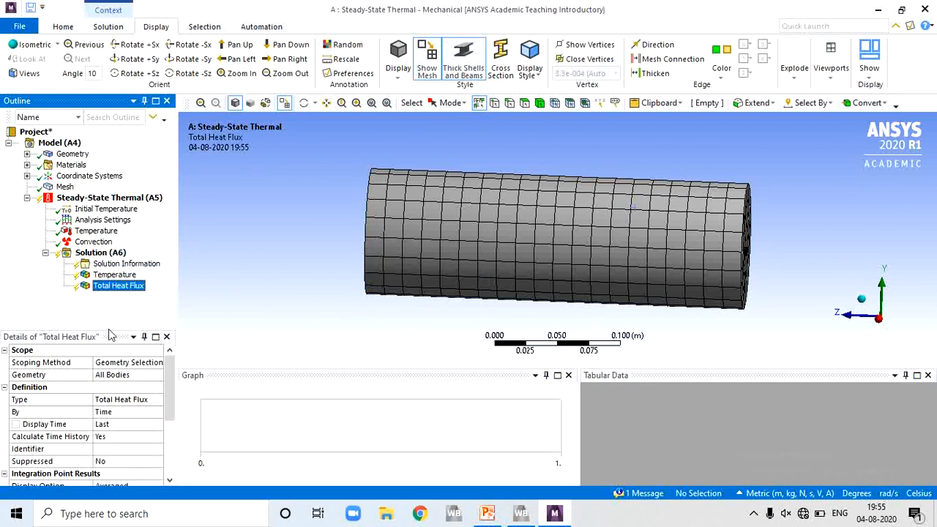
# Step: Solve the Steady-State Thermal solution
pyautogui.click(102, 254)
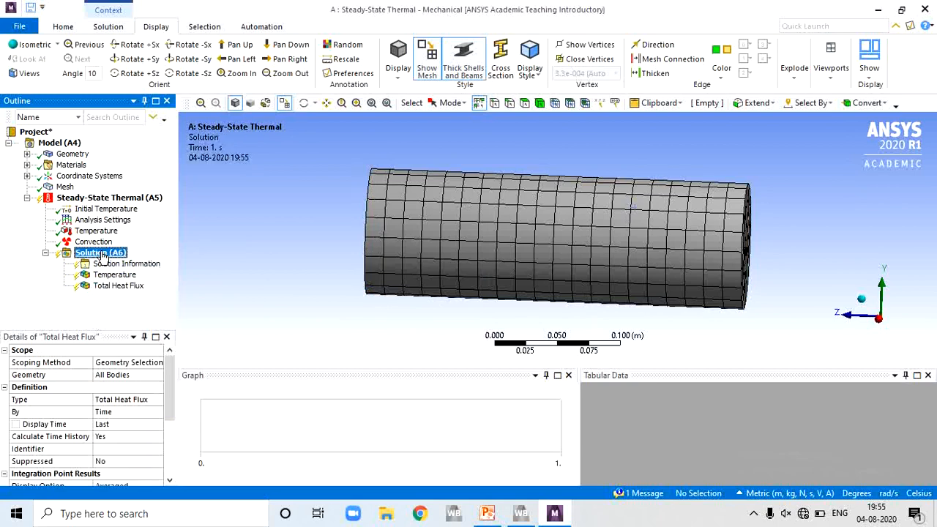
pyautogui.rightClick(102, 254)
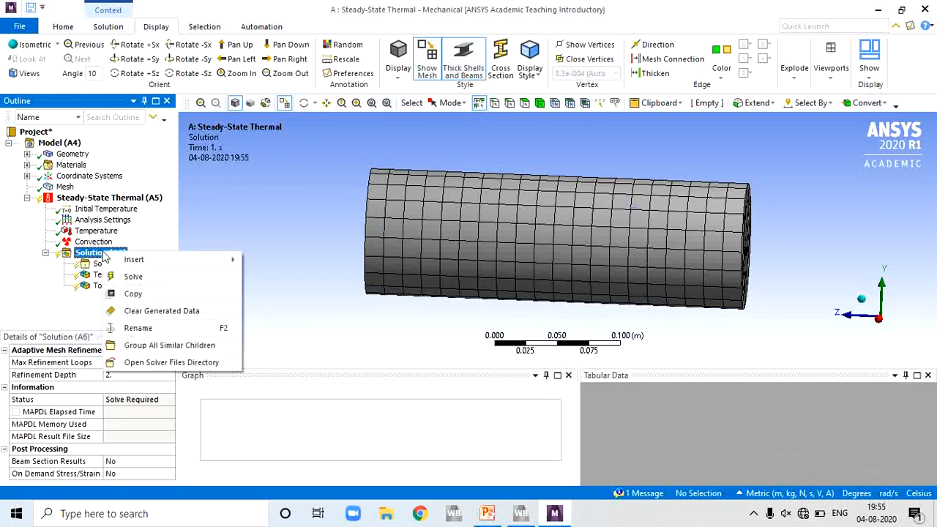
pyautogui.click(133, 277)
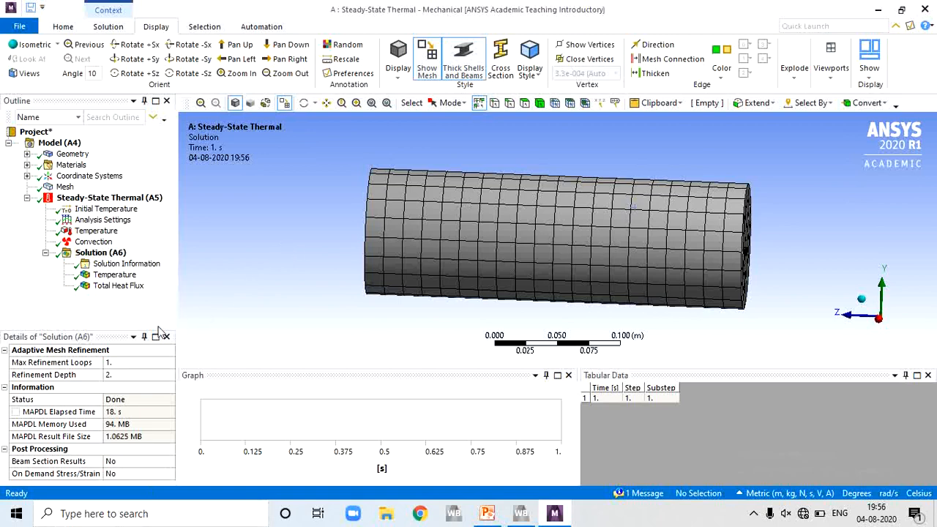
# Step: Examine the Temperature result's contour legend and play its animation
pyautogui.click(115, 275)
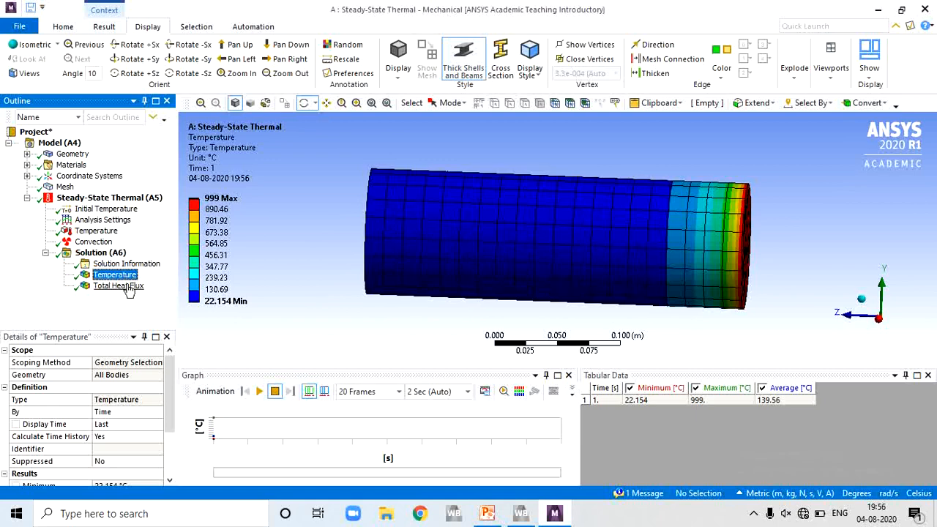
pyautogui.click(219, 201)
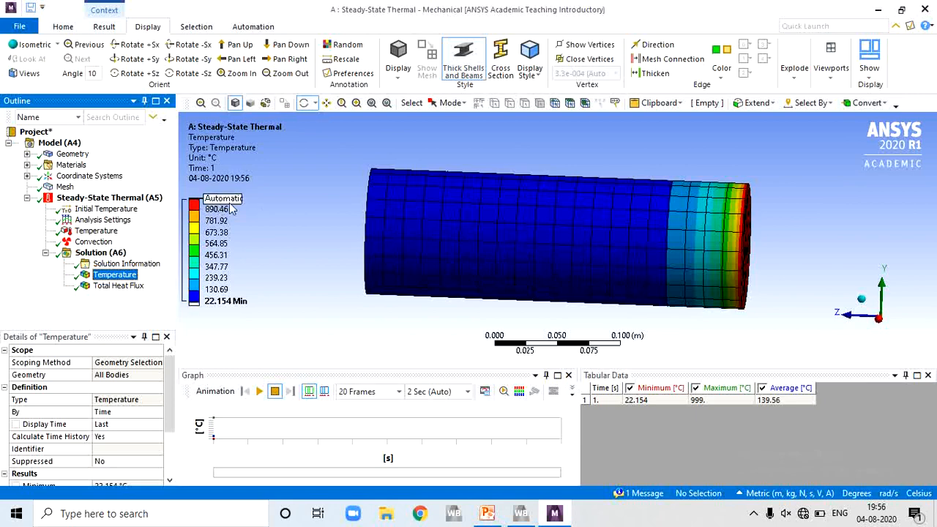
pyautogui.moveTo(212, 307)
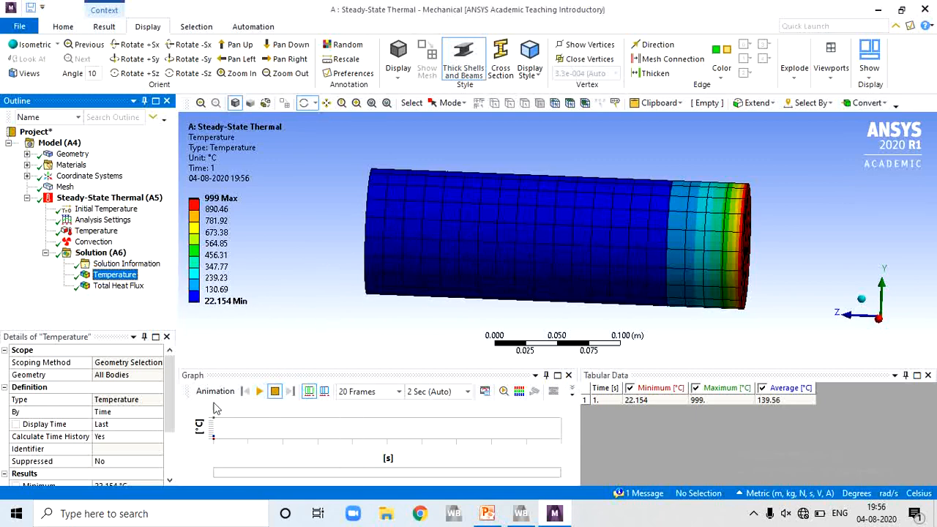
pyautogui.click(260, 391)
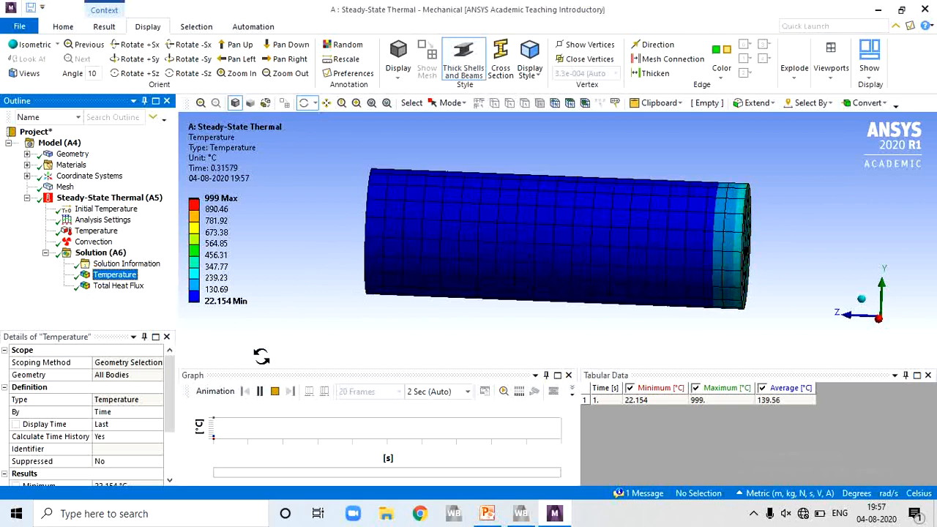
# Step: Examine the Total Heat Flux result with its animation, pause the playback, and close Mechanical to return to the Workbench project
pyautogui.click(119, 285)
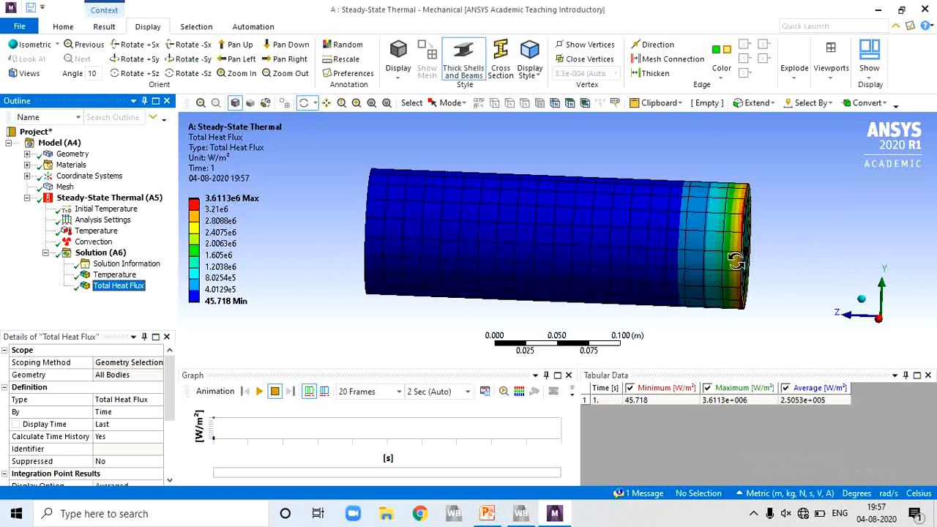
pyautogui.click(745, 260)
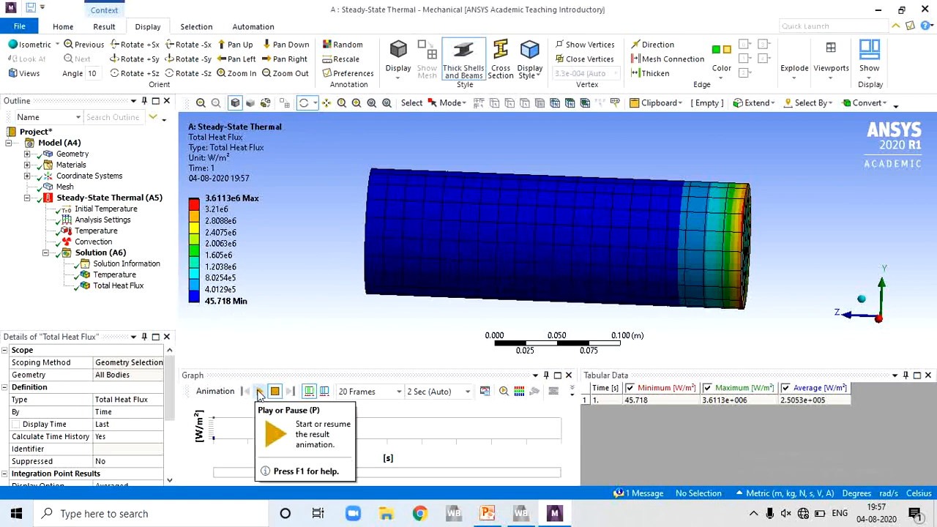
pyautogui.click(259, 392)
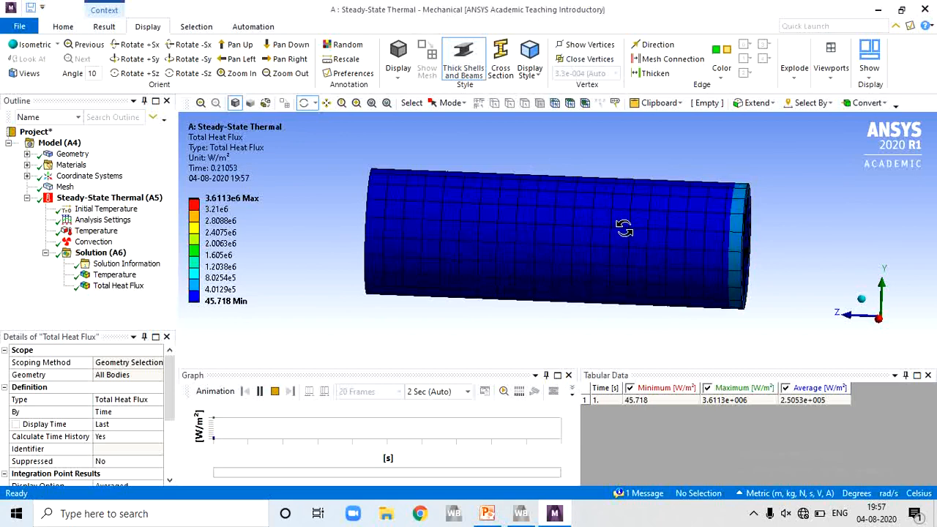
pyautogui.click(259, 391)
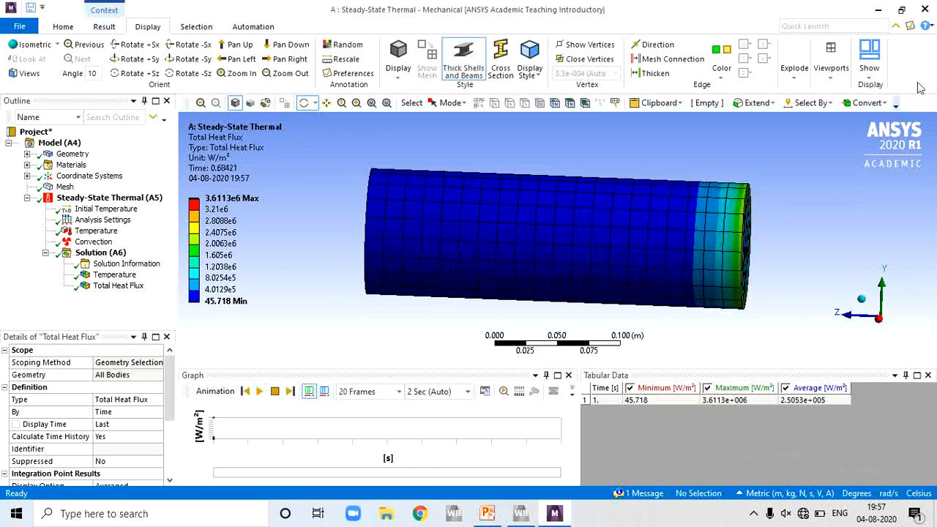
pyautogui.click(926, 11)
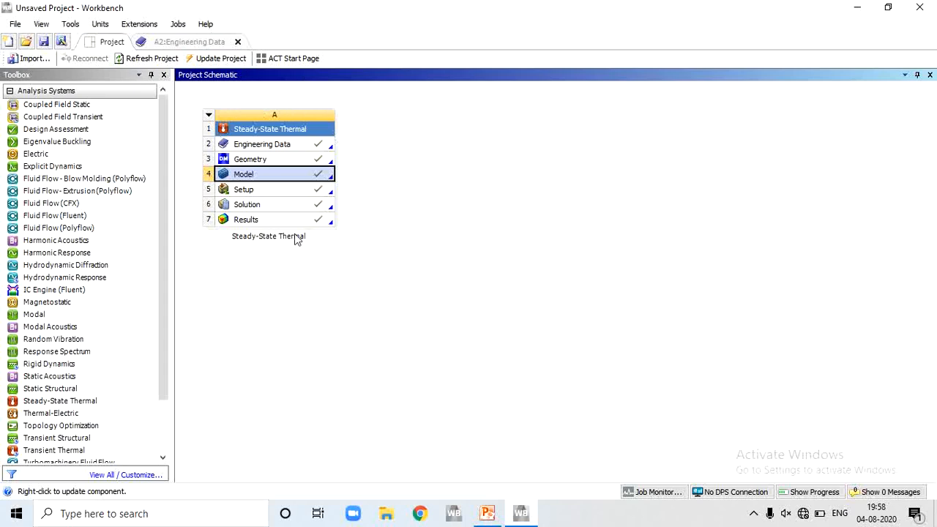
pyautogui.doubleClick(51, 390)
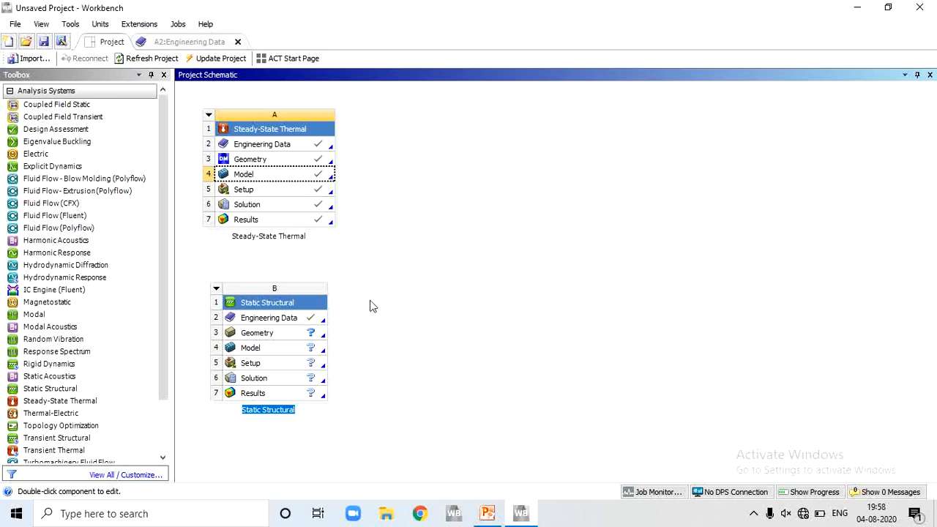
pyautogui.click(303, 288)
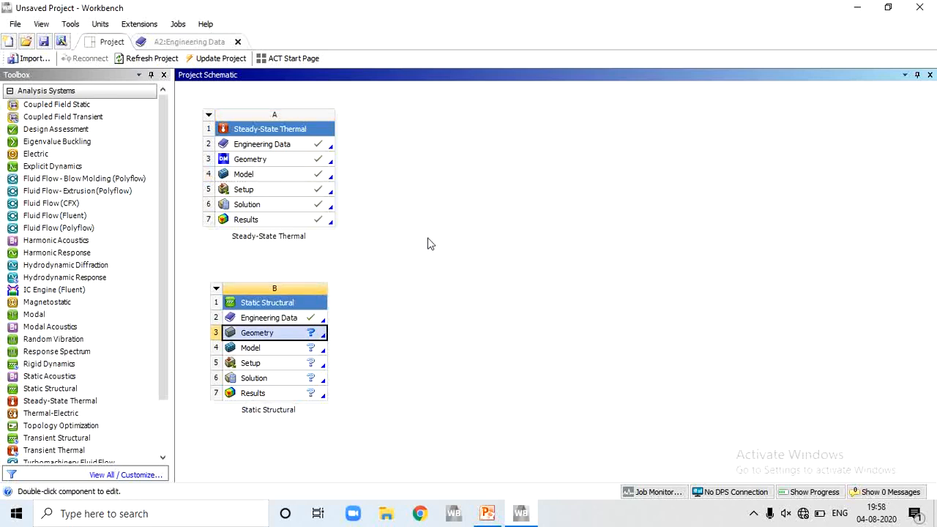
pyautogui.click(215, 288)
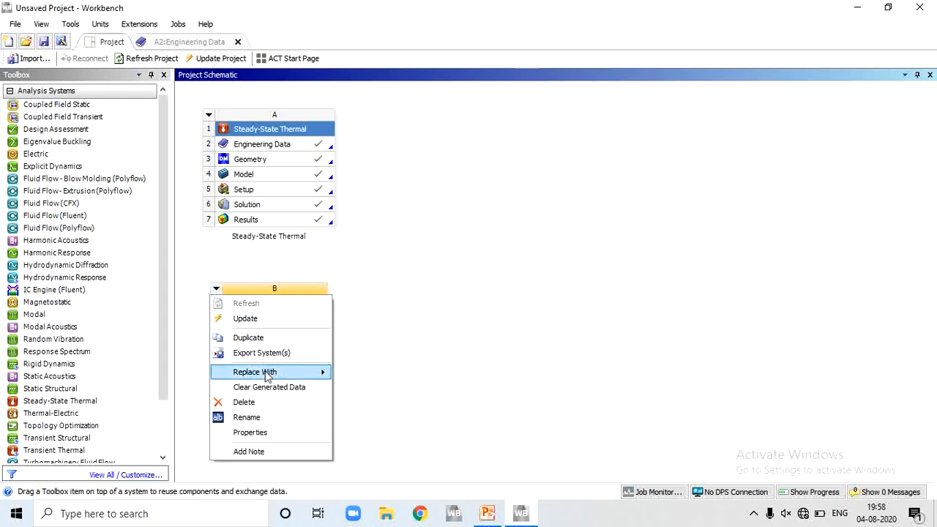
pyautogui.click(245, 401)
pyautogui.click(489, 279)
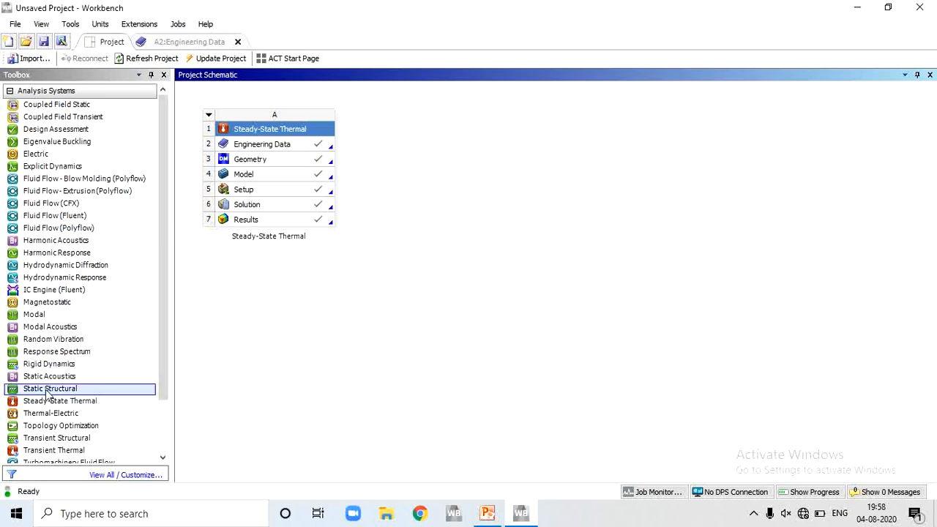
# Step: Add a Static Structural system linked to the Steady-State Thermal system's Solution and open its Setup in Mechanical
pyautogui.moveTo(48, 394); pyautogui.dragTo(274, 205)
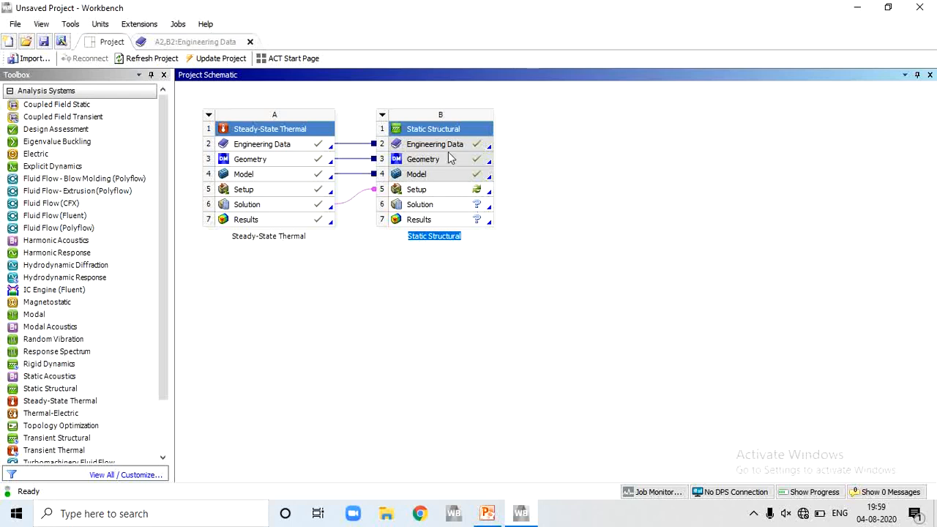
pyautogui.doubleClick(418, 189)
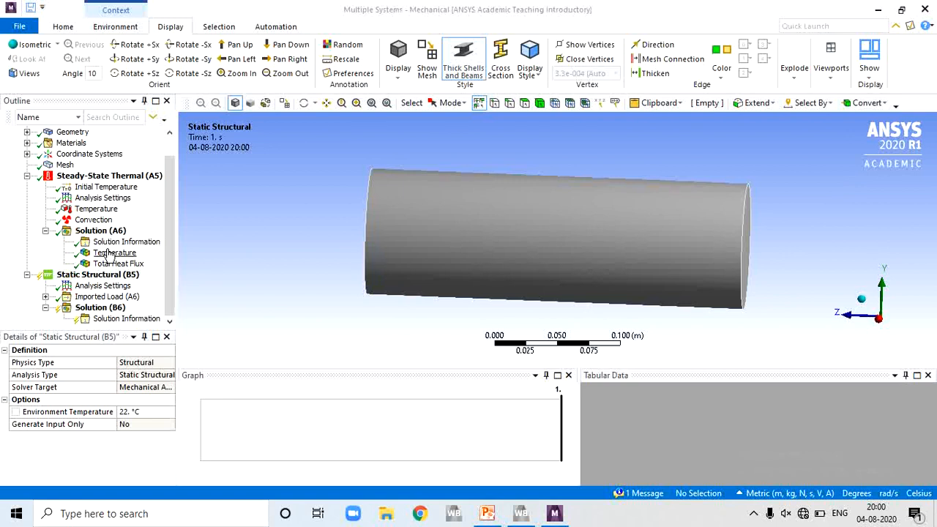
# Step: Insert a Fixed Support in the Static Structural branch and scope it to the cylinder's end face opposite the heated end
pyautogui.click(167, 261)
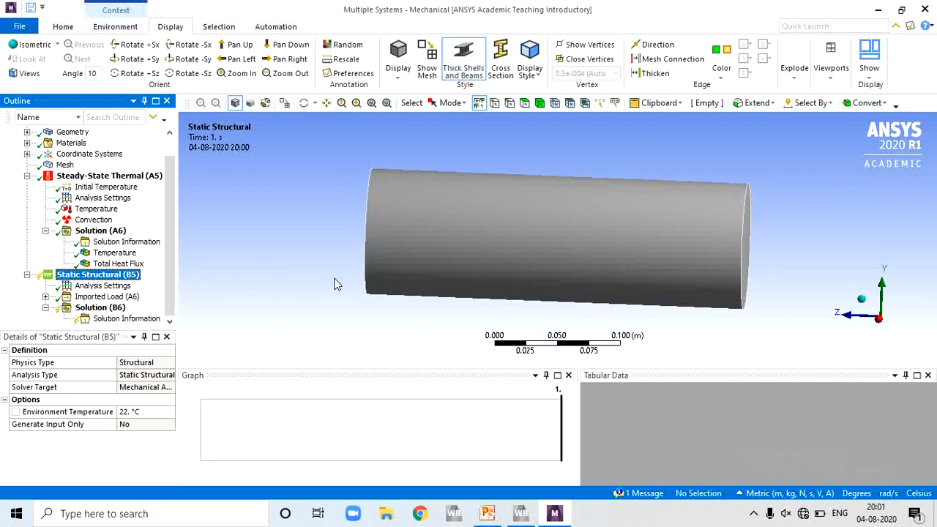
pyautogui.rightClick(100, 279)
pyautogui.moveTo(131, 285)
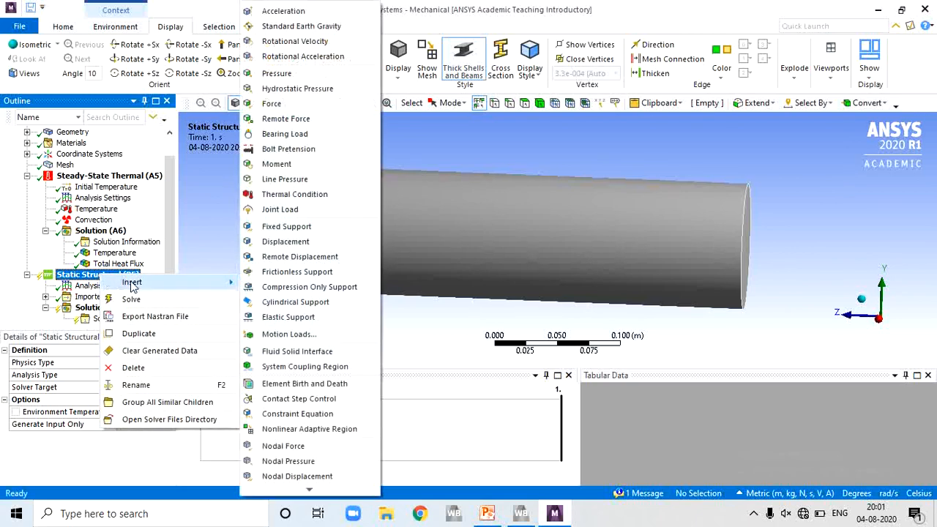
pyautogui.click(303, 227)
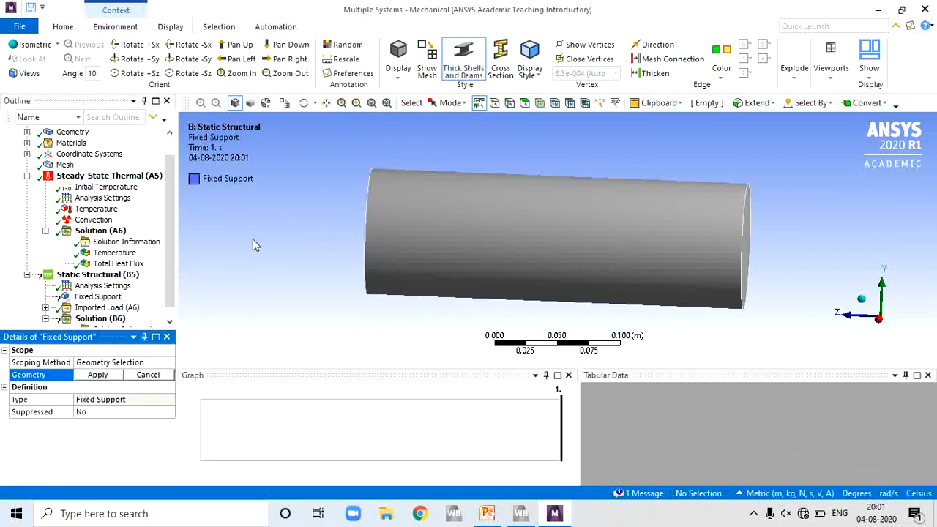
pyautogui.middleClick(337, 259)
pyautogui.moveTo(337, 265); pyautogui.dragTo(414, 256, button='middle')
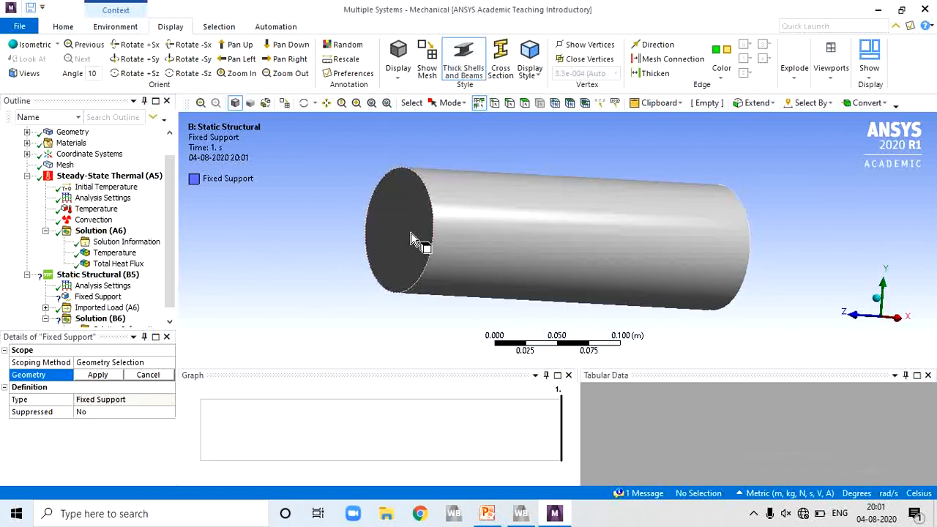
pyautogui.click(411, 240)
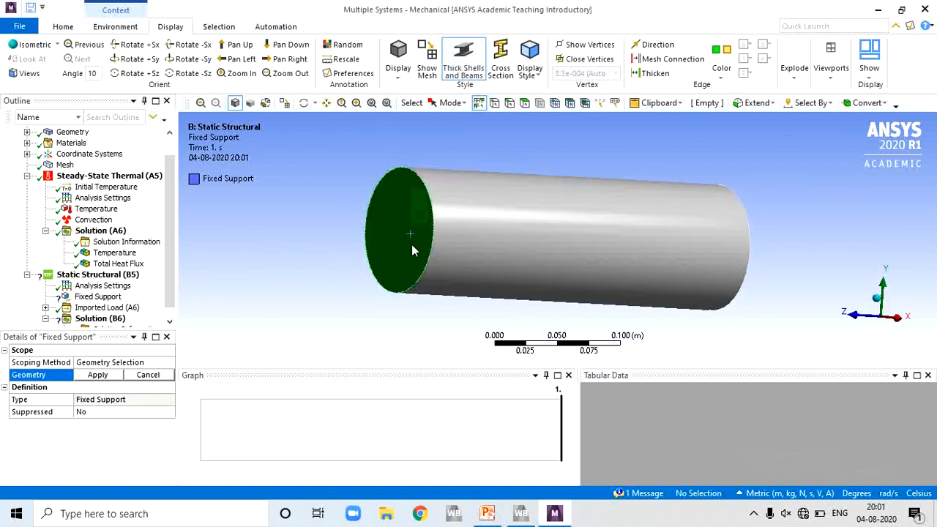
pyautogui.click(98, 376)
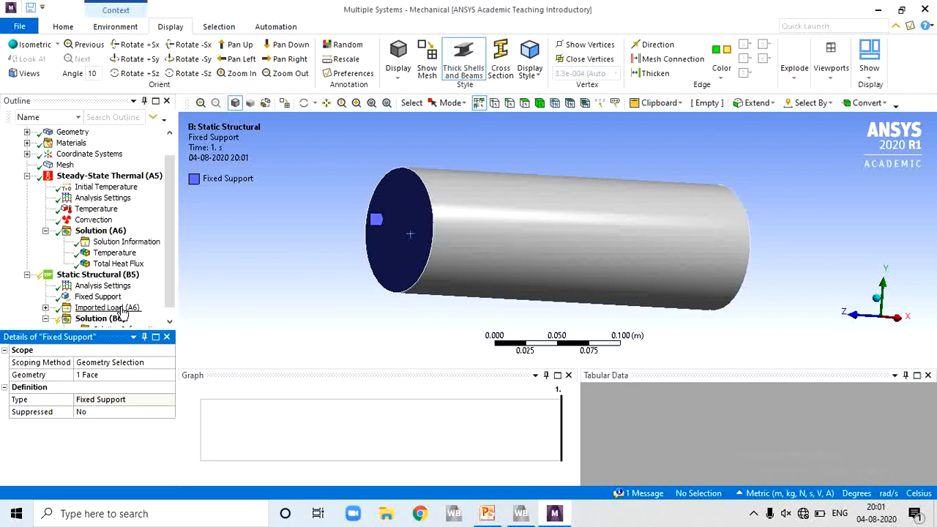
pyautogui.click(98, 296)
pyautogui.scroll(-1, 98, 296)
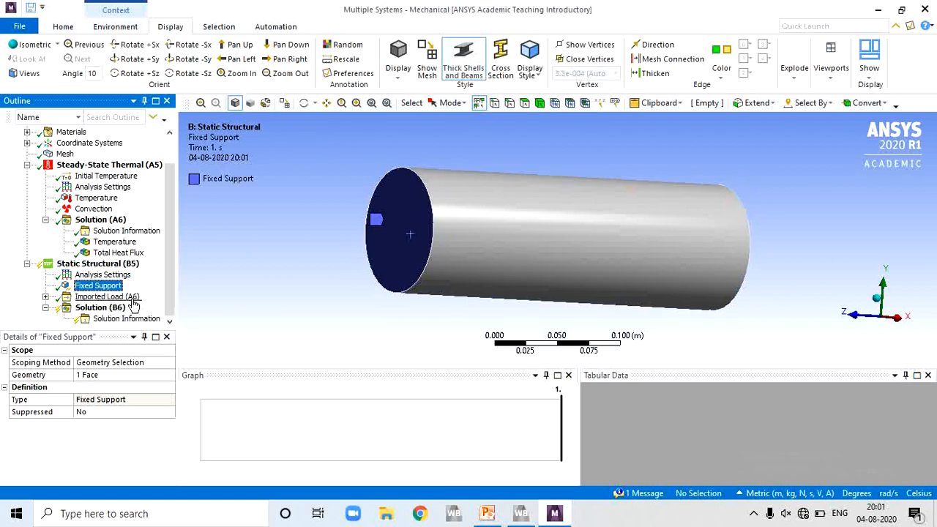
pyautogui.rightClick(130, 268)
pyautogui.moveTo(163, 277)
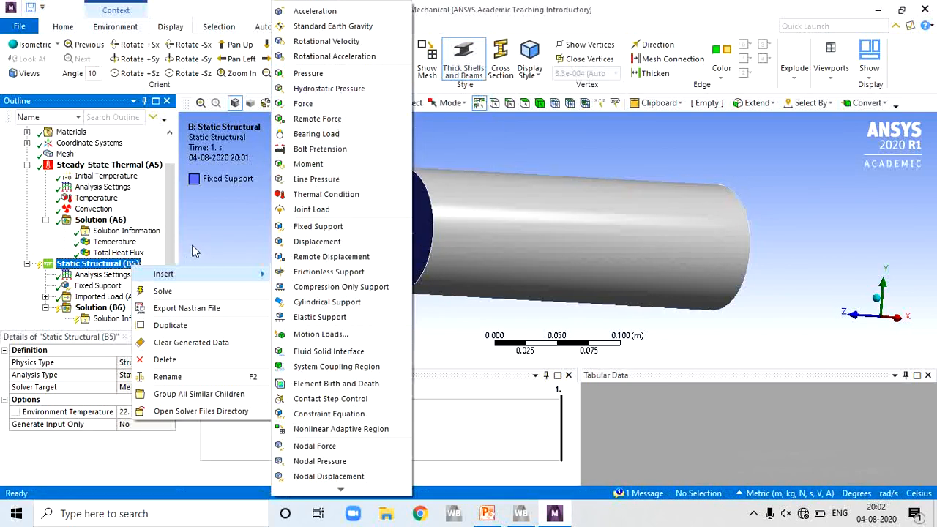
pyautogui.click(169, 247)
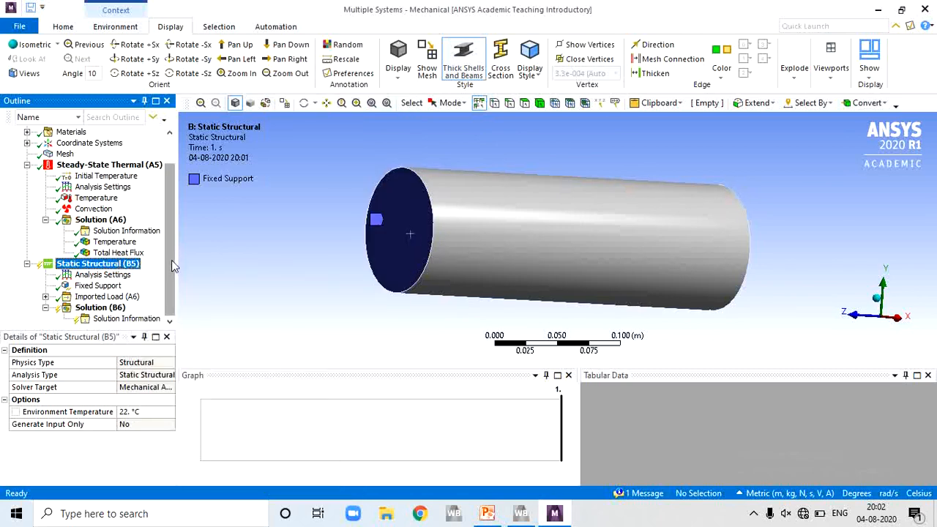
# Step: Add Total Deformation and Equivalent (von-Mises) Stress results to the Static Structural solution
pyautogui.rightClick(110, 310)
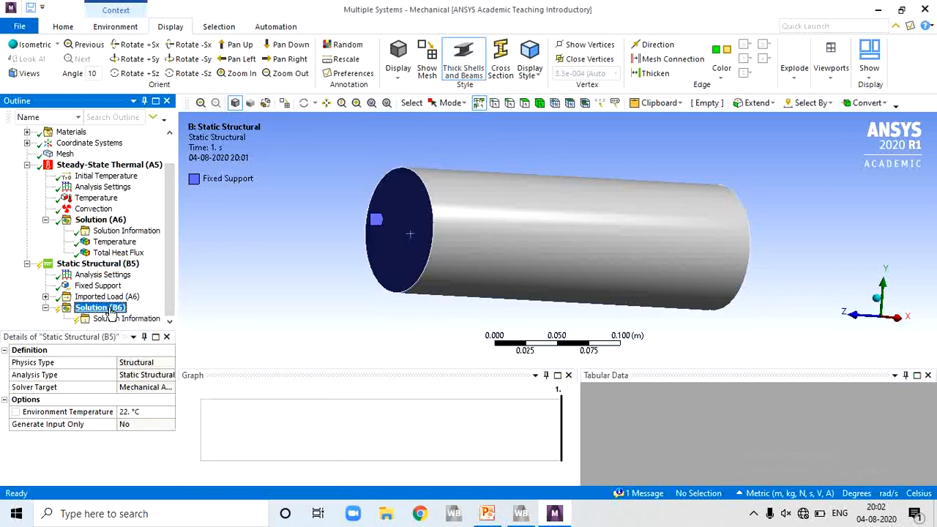
pyautogui.moveTo(142, 317)
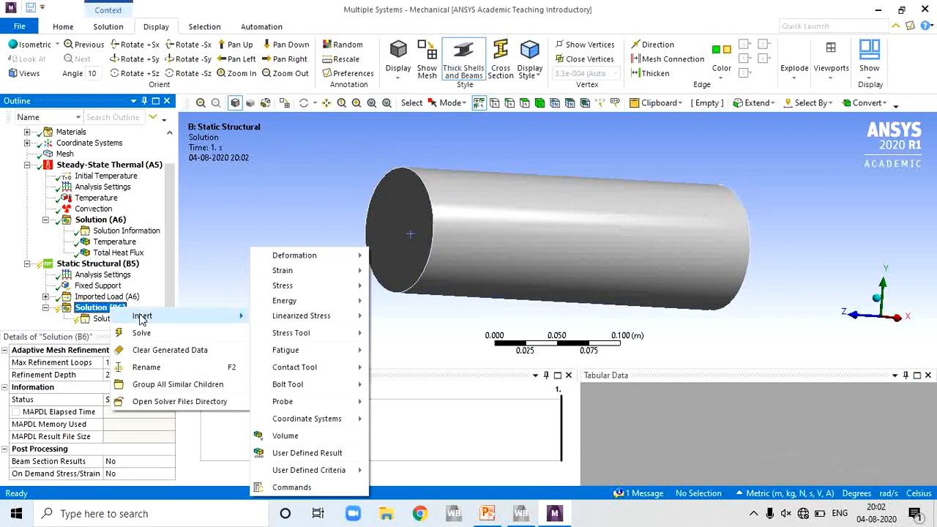
pyautogui.moveTo(314, 257)
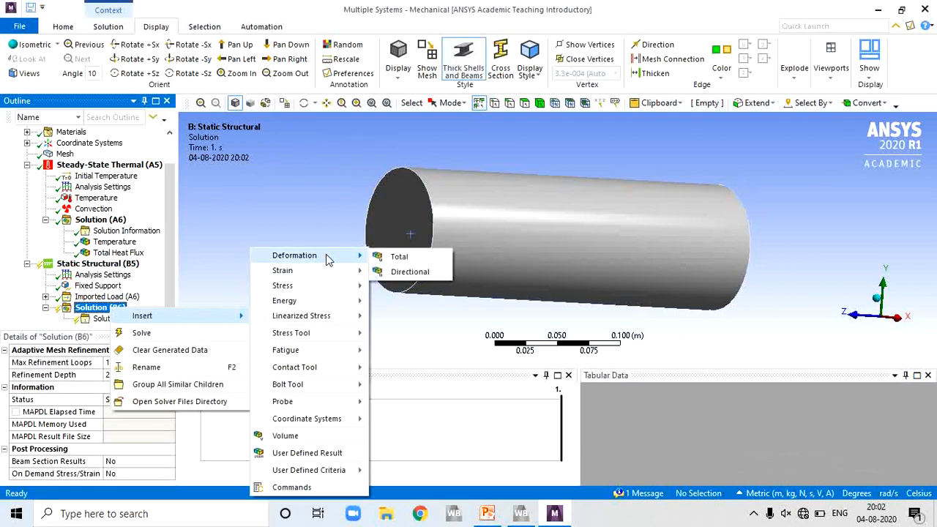
pyautogui.click(399, 260)
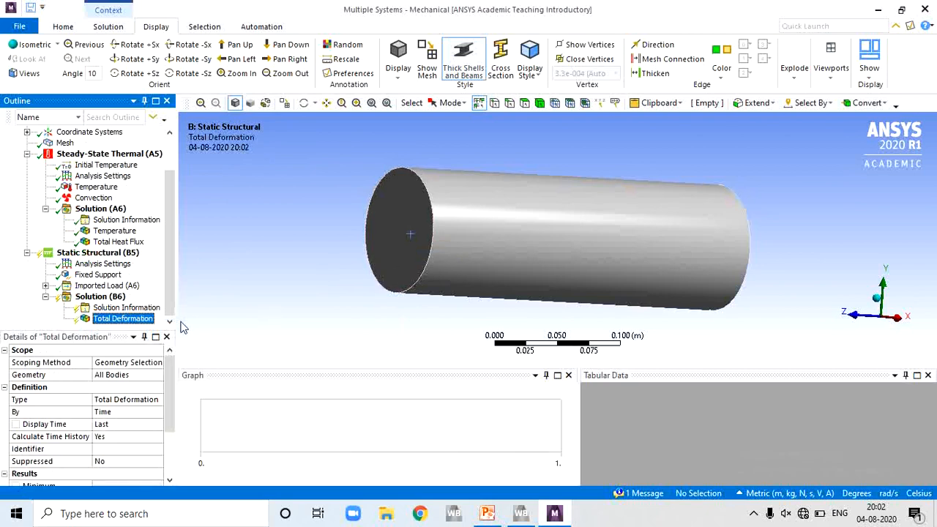
pyautogui.rightClick(108, 300)
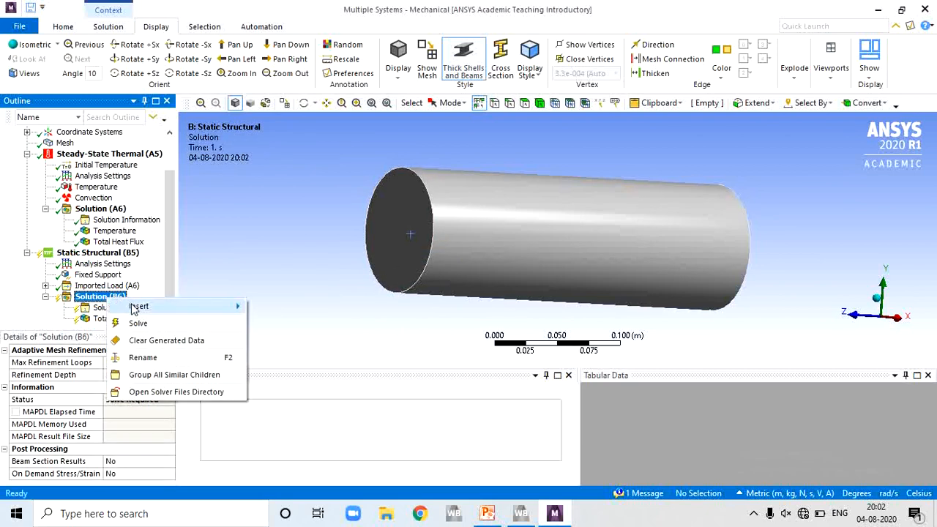
pyautogui.moveTo(139, 310)
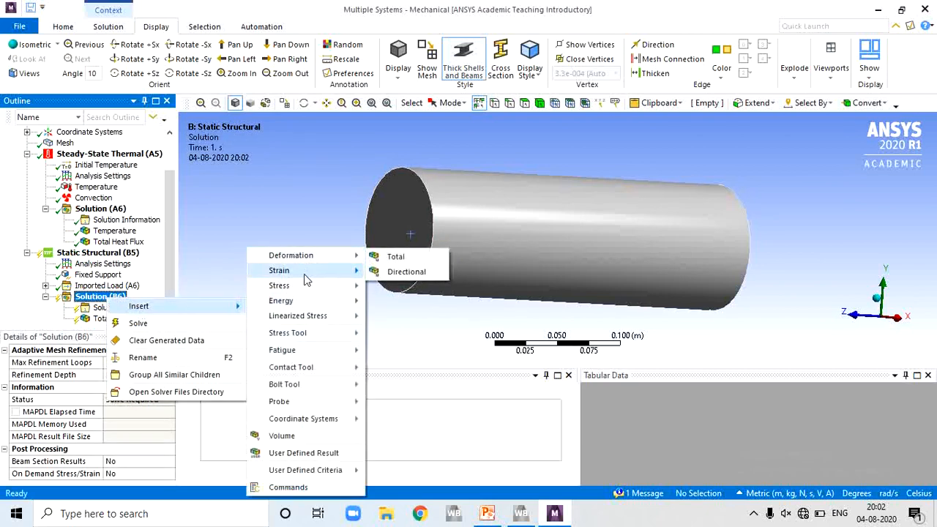
pyautogui.moveTo(298, 291)
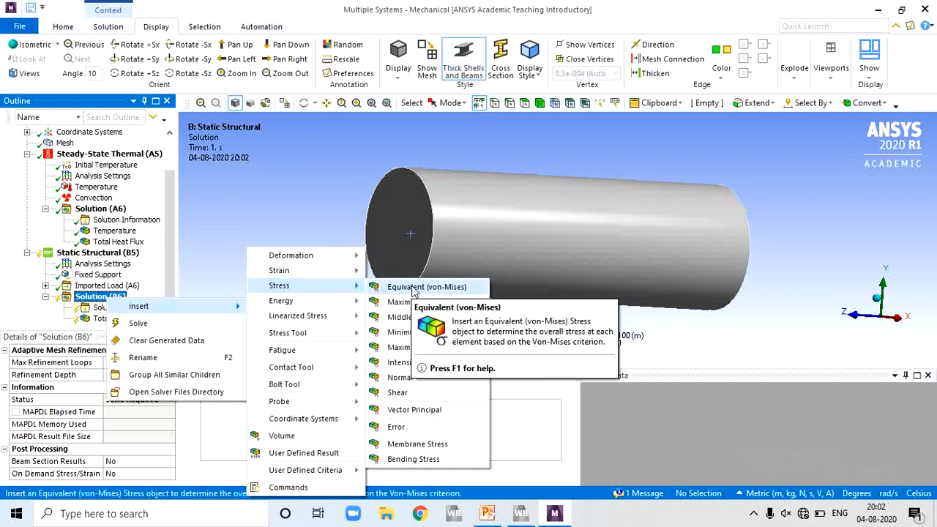
pyautogui.click(414, 287)
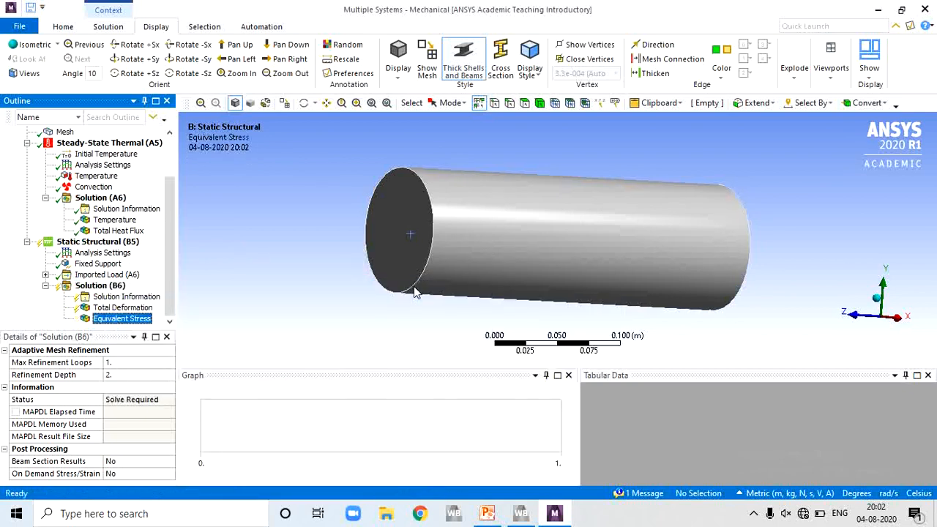
# Step: Solve the Static Structural solution with its Total Deformation and Equivalent Stress results
pyautogui.rightClick(104, 288)
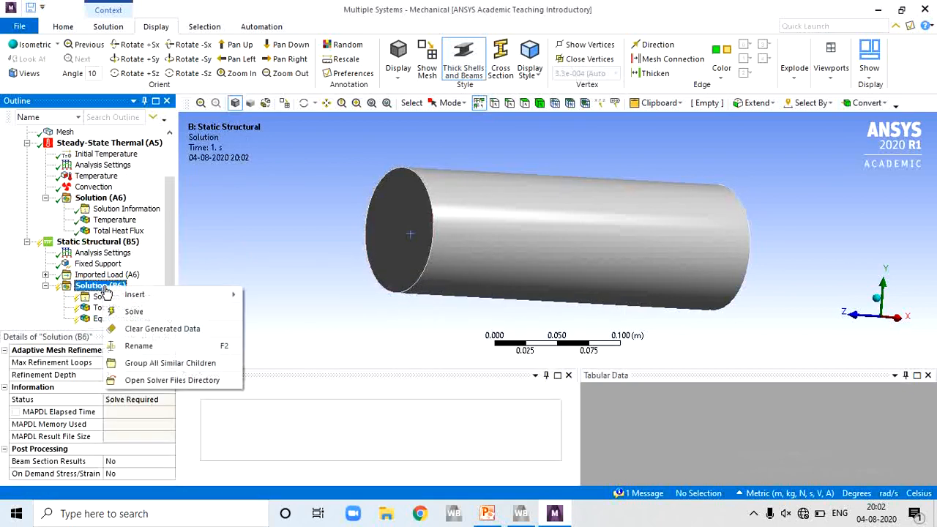
pyautogui.click(135, 312)
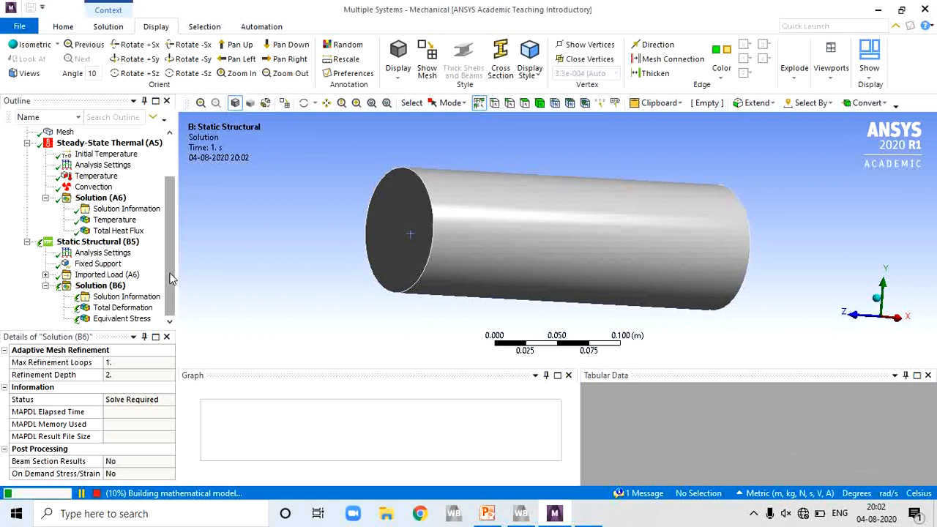
pyautogui.click(171, 282)
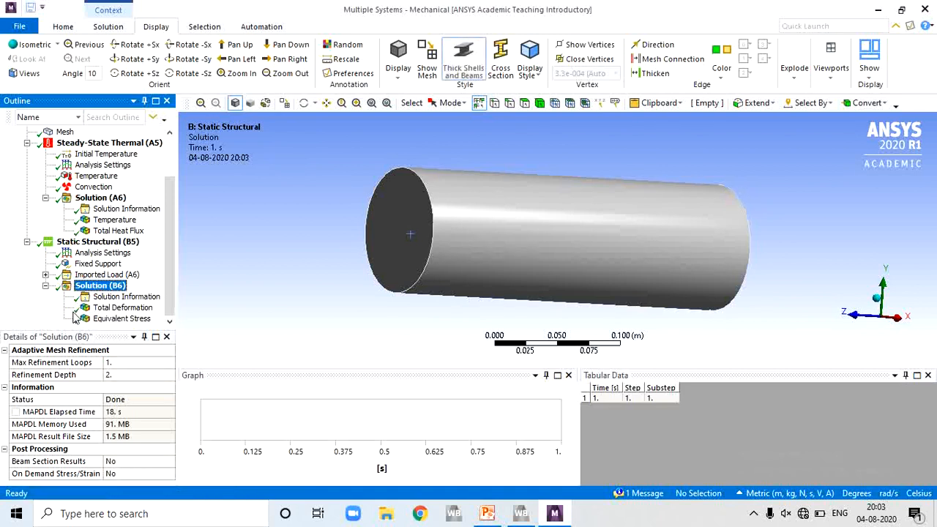
# Step: Examine the Total Deformation result on the cylinder from several sides and play its animation
pyautogui.click(128, 310)
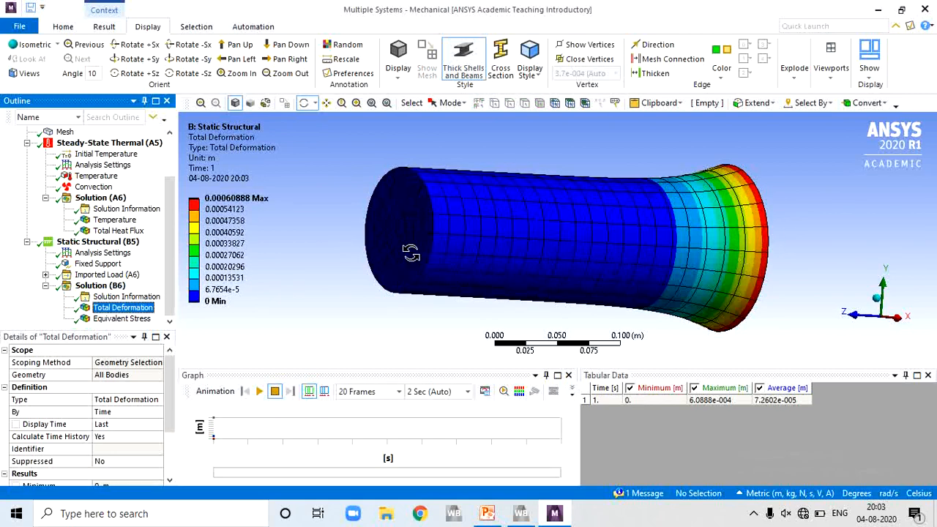
pyautogui.moveTo(360, 242); pyautogui.dragTo(296, 205)
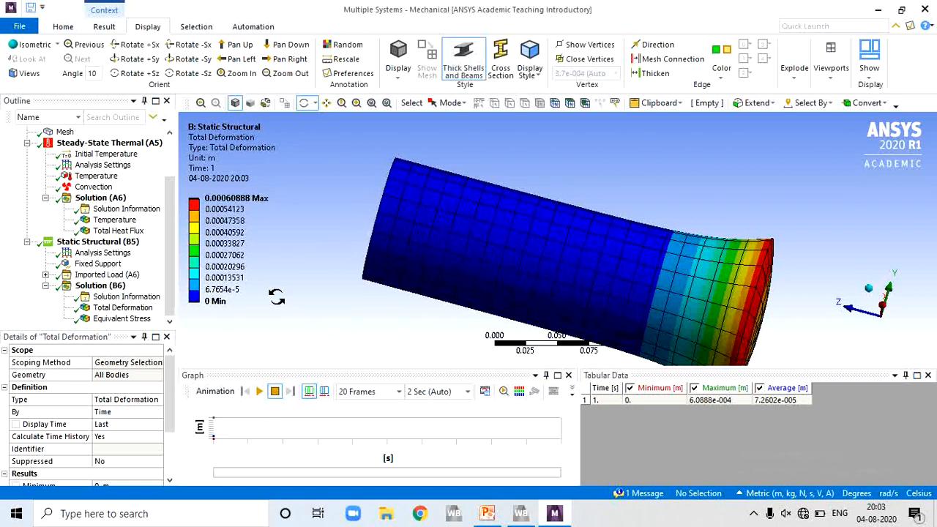
pyautogui.click(224, 209)
pyautogui.click(260, 393)
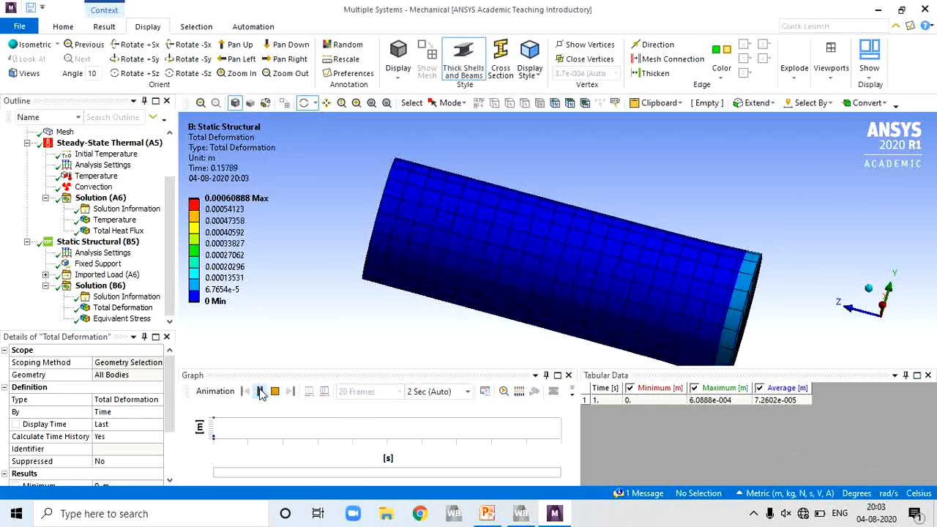
pyautogui.moveTo(751, 200); pyautogui.dragTo(712, 157)
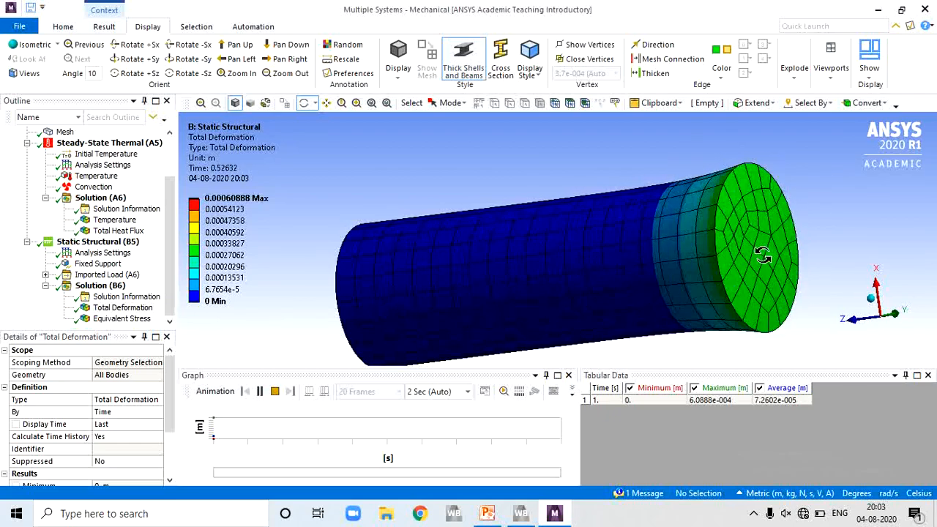
# Step: Examine the Equivalent (von-Mises) Stress result on the cylinder, play its animation and stop the playback
pyautogui.click(109, 319)
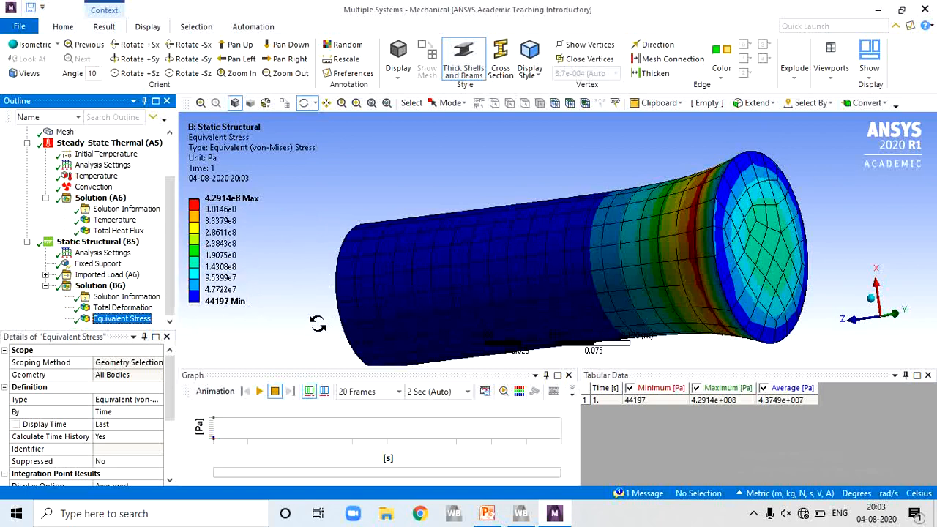
pyautogui.click(259, 391)
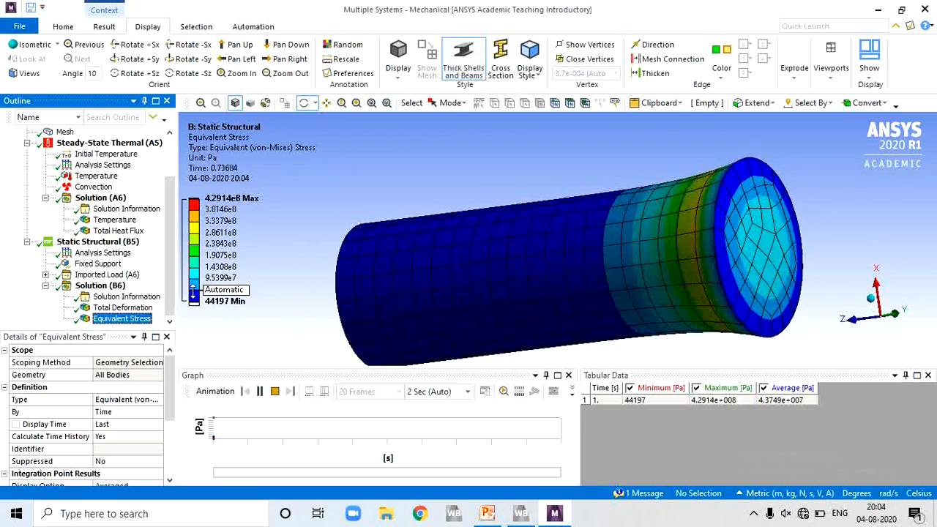
pyautogui.click(277, 393)
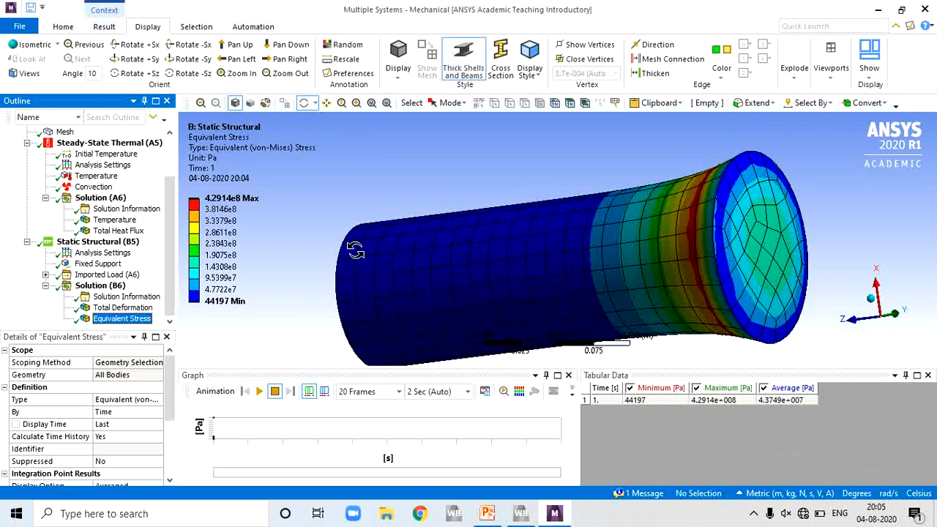
pyautogui.click(753, 514)
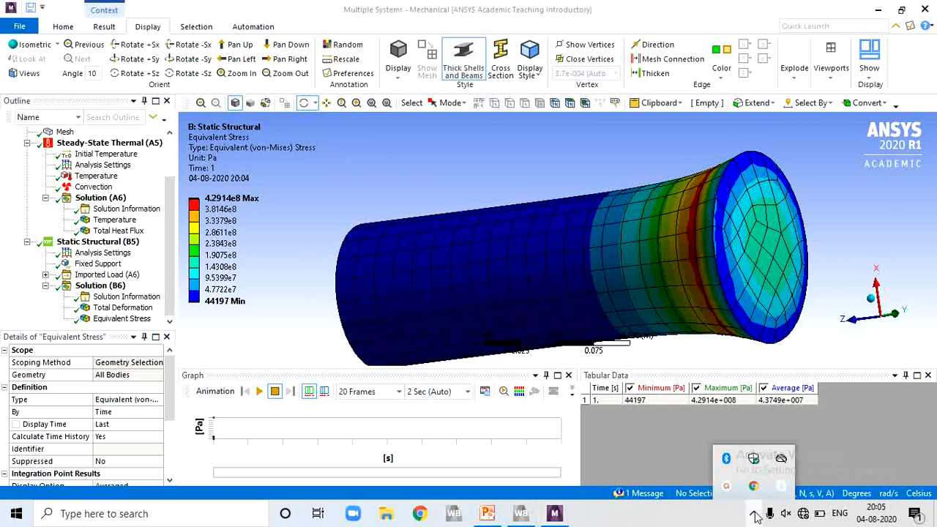